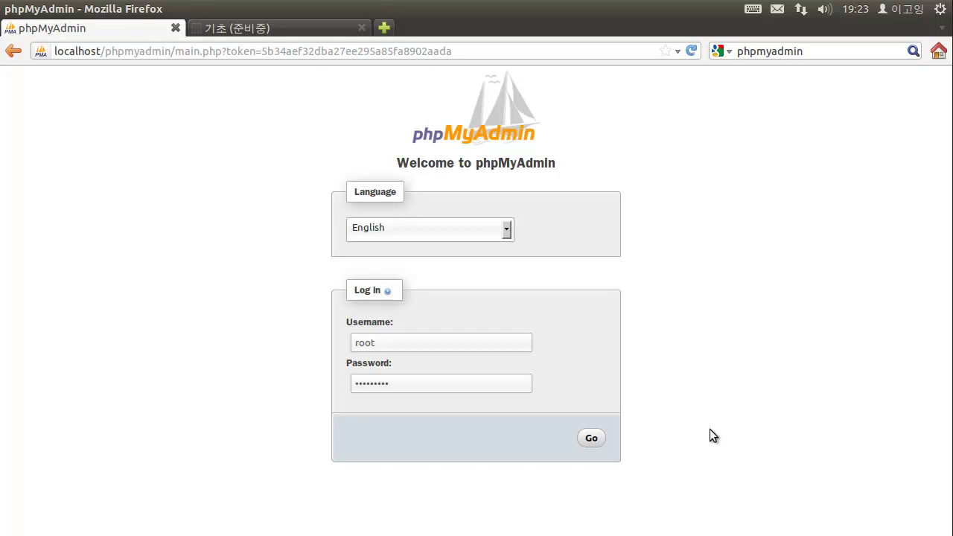
Log in to phpMyAdmin as root and start a new table in the class database
{"action": "left_click", "coordinate": [585, 442]}
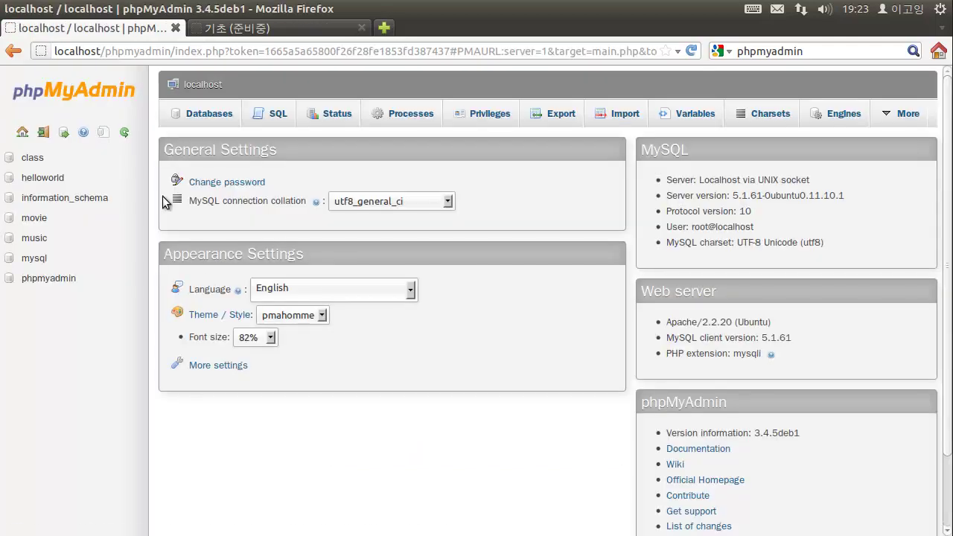
{"action": "left_click", "coordinate": [47, 157]}
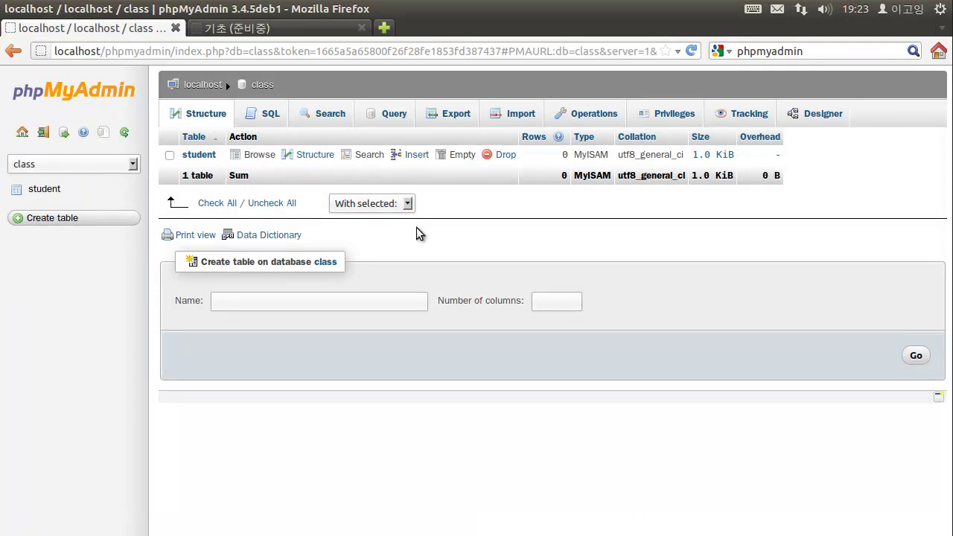
{"action": "left_click", "coordinate": [74, 223]}
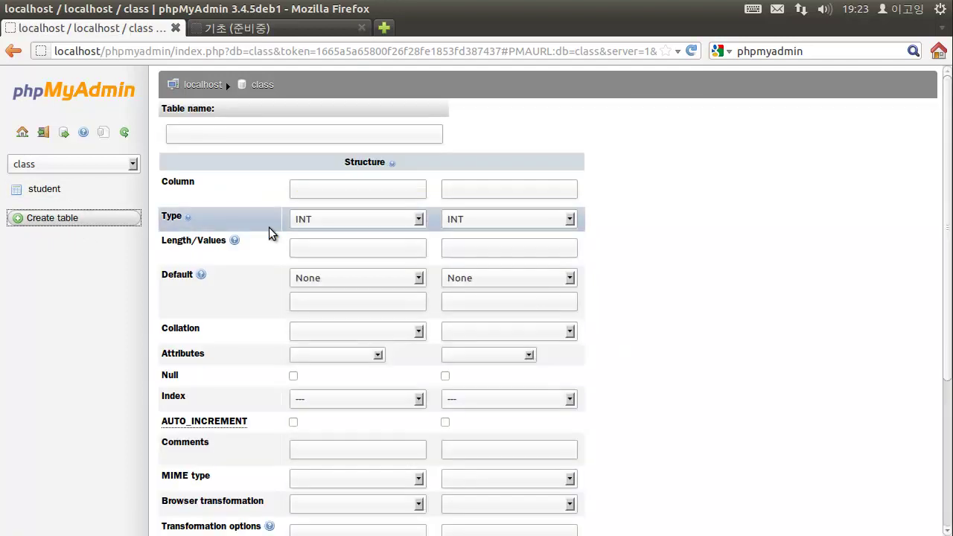
Name the new table student2
{"action": "left_click", "coordinate": [251, 136]}
{"action": "scroll", "coordinate": [266, 171], "scroll_direction": "down", "scroll_amount": 2}
{"action": "scroll", "coordinate": [262, 203], "scroll_direction": "up", "scroll_amount": 2}
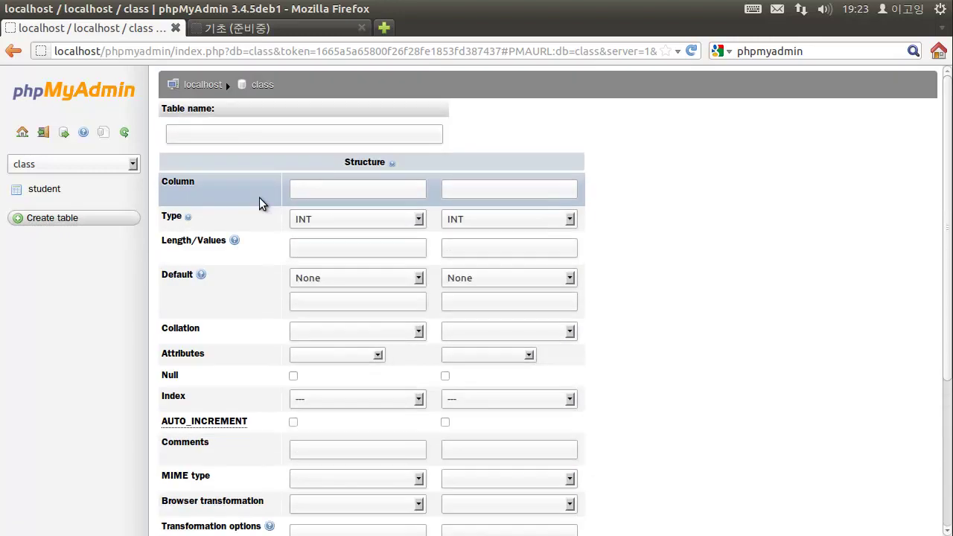
{"action": "left_click", "coordinate": [253, 140]}
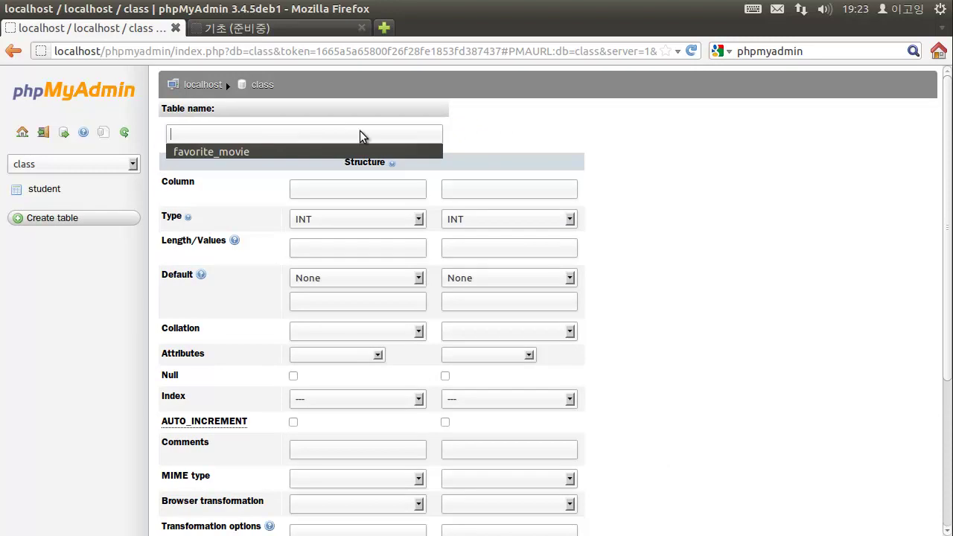
{"action": "left_click", "coordinate": [286, 138]}
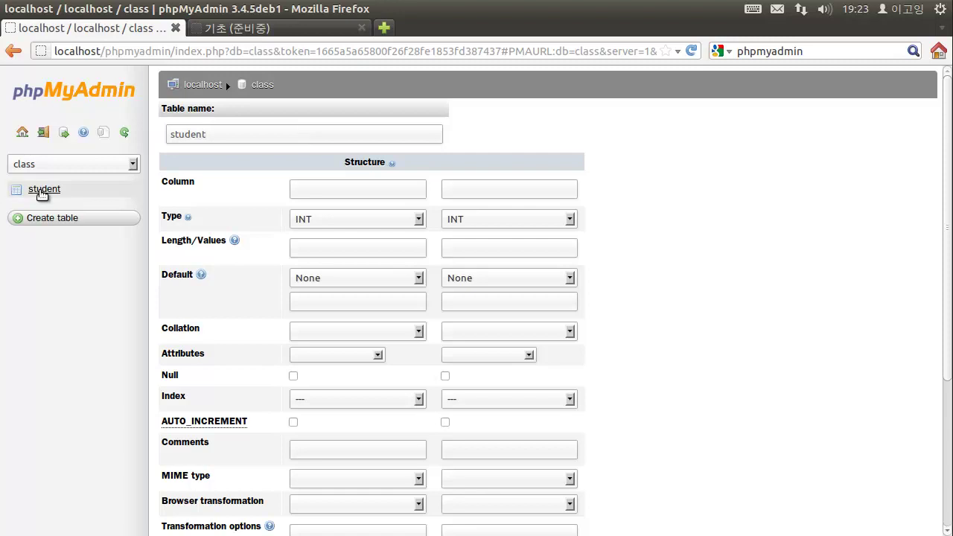
{"action": "type", "text": "student2"}
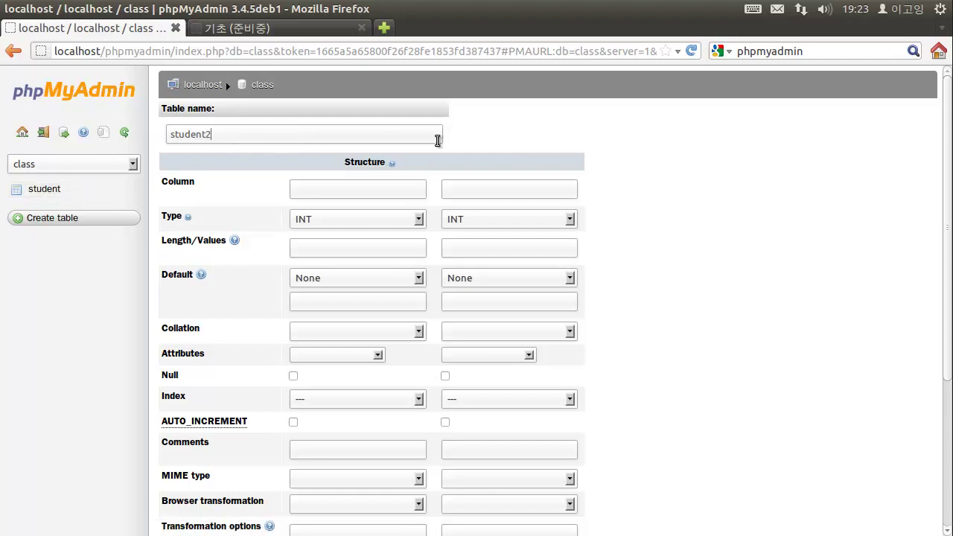
Consult the reference CREATE TABLE statement on the opentutorials page and name the first column of student2 id
{"action": "scroll", "coordinate": [494, 146], "scroll_direction": "down", "scroll_amount": 3}
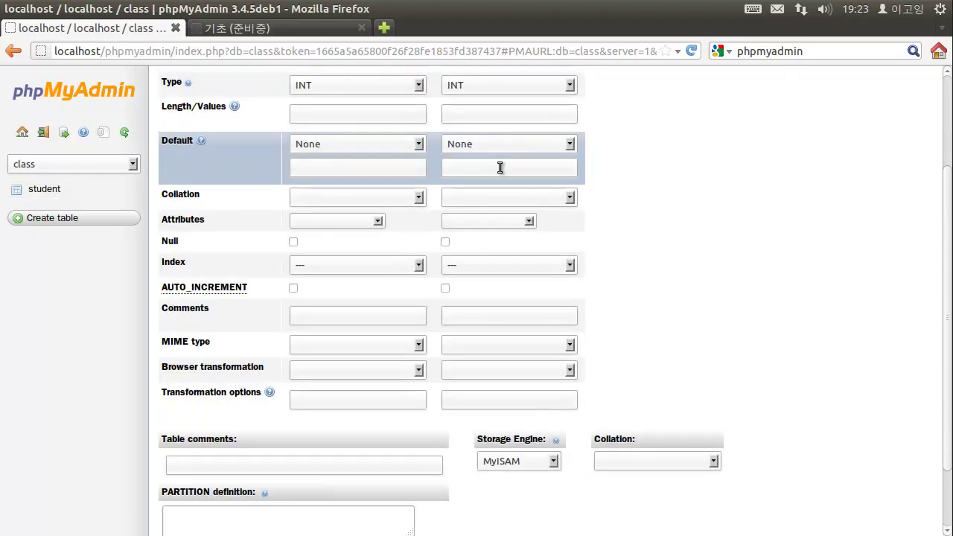
{"action": "scroll", "coordinate": [500, 204], "scroll_direction": "up", "scroll_amount": 3}
{"action": "scroll", "coordinate": [501, 206], "scroll_direction": "down", "scroll_amount": 5}
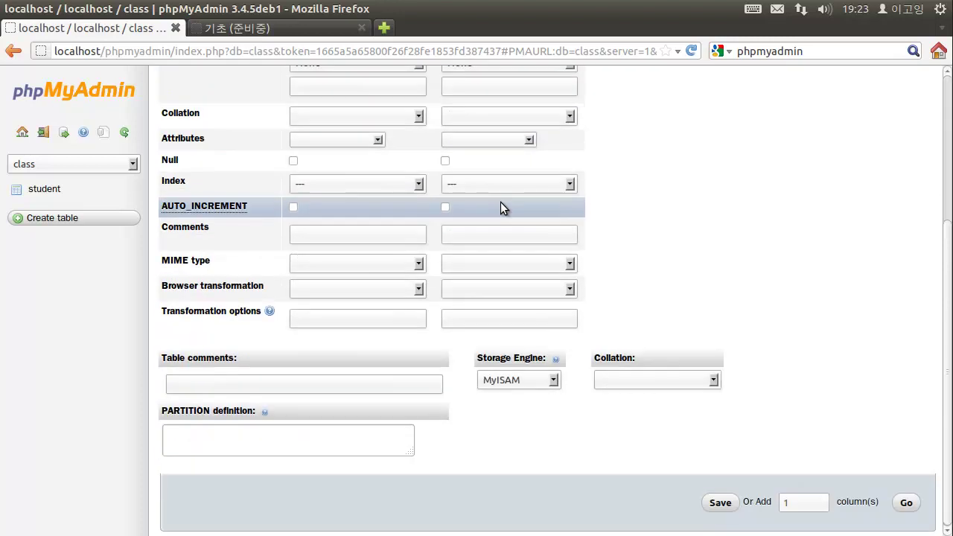
{"action": "scroll", "coordinate": [501, 201], "scroll_direction": "up", "scroll_amount": 4}
{"action": "scroll", "coordinate": [502, 205], "scroll_direction": "up", "scroll_amount": 1}
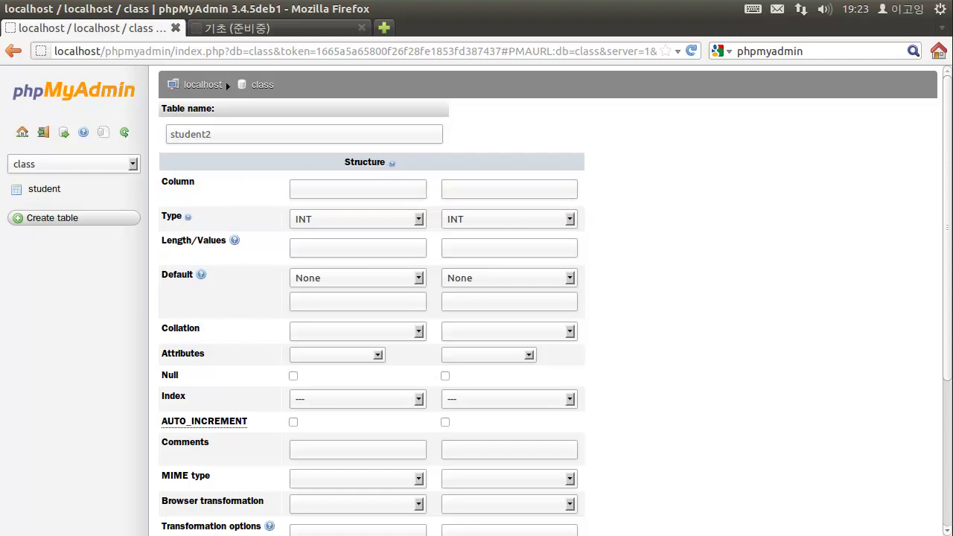
{"action": "key", "text": "ctrl+Tab"}
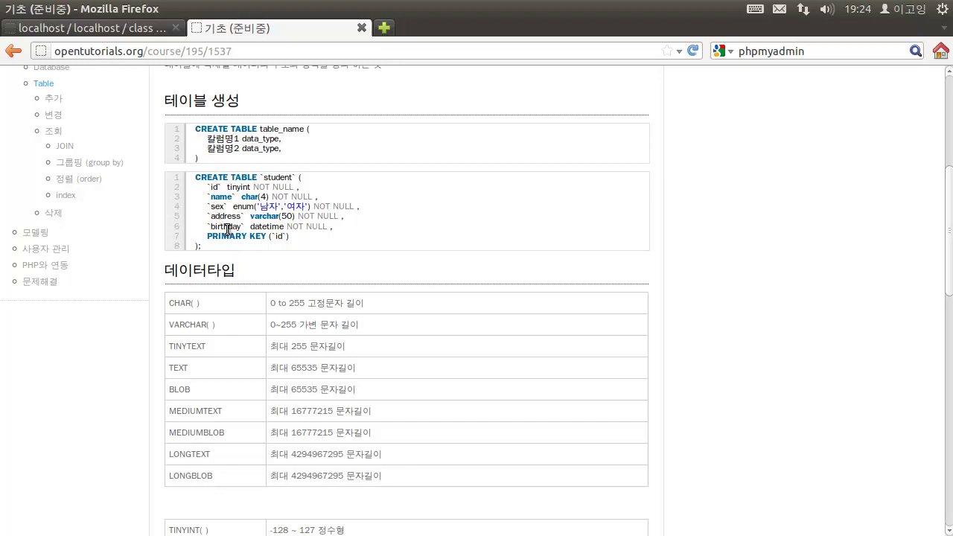
{"action": "left_click", "coordinate": [135, 34]}
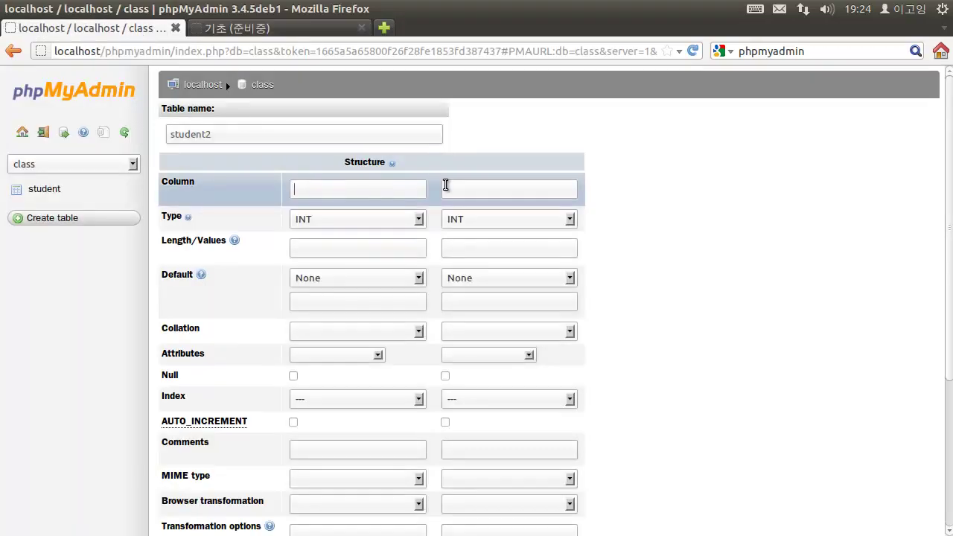
{"action": "type", "text": "id"}
{"action": "key", "text": "Down"}
Compare the id column's data type in the reference CREATE TABLE statement with the type selected in the new table form
{"action": "left_click", "coordinate": [276, 27]}
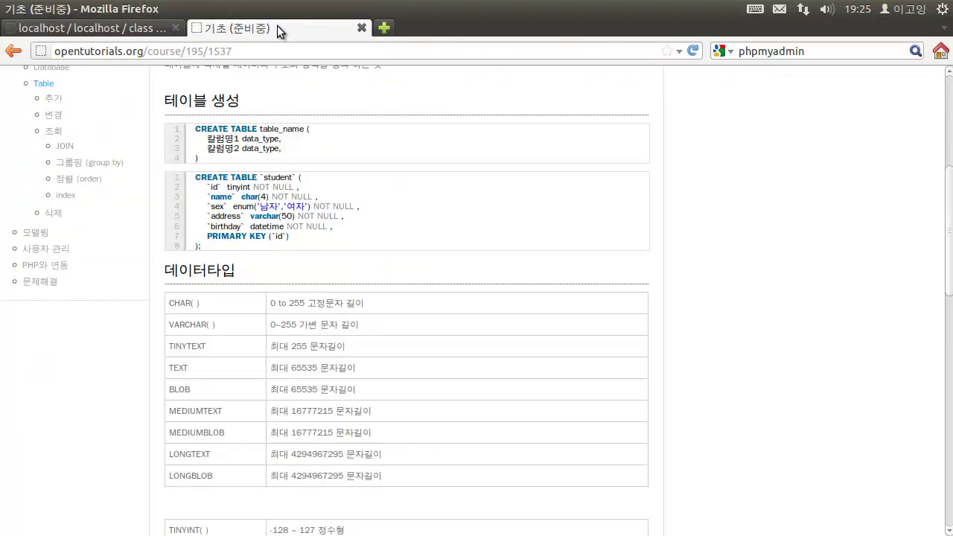
{"action": "double_click", "coordinate": [238, 187]}
{"action": "left_click", "coordinate": [239, 187]}
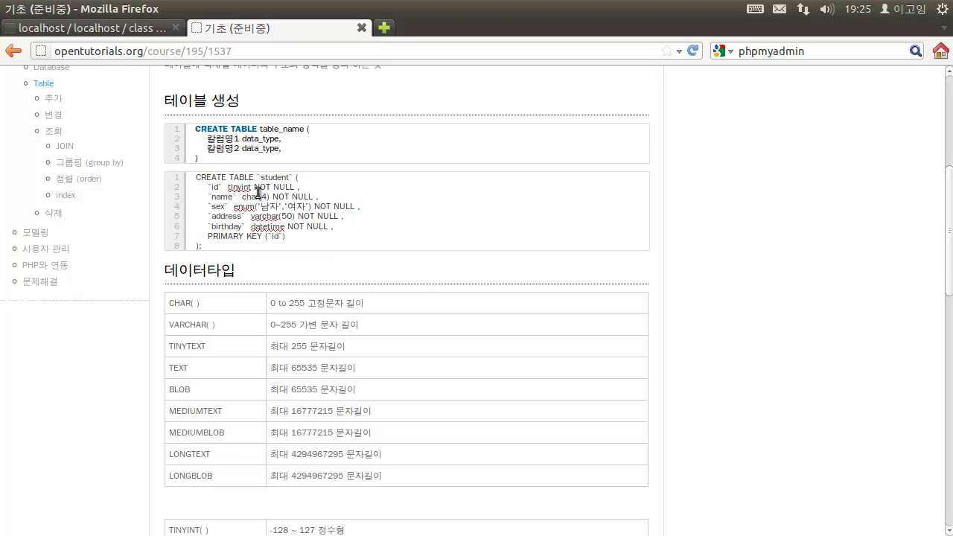
{"action": "left_click", "coordinate": [138, 35]}
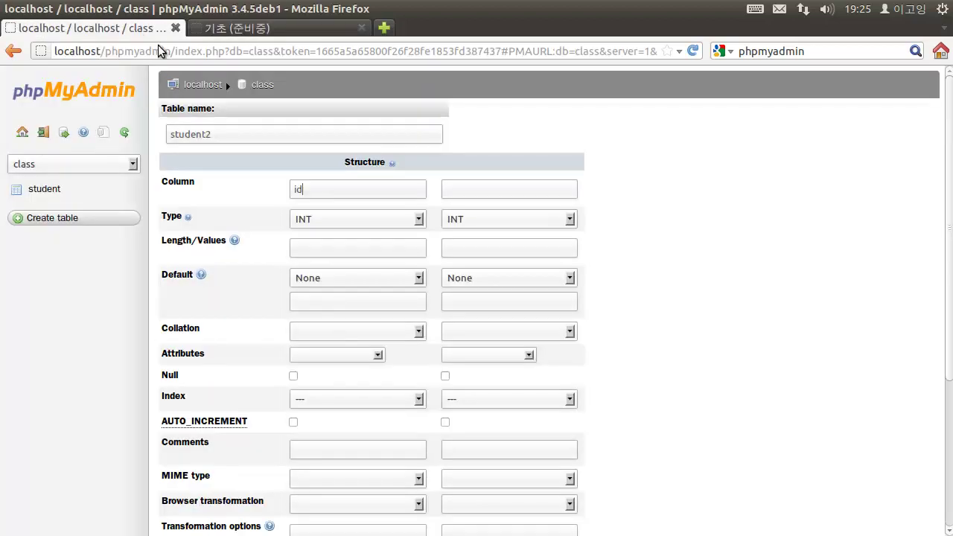
{"action": "left_click", "coordinate": [340, 221]}
{"action": "left_click", "coordinate": [340, 220]}
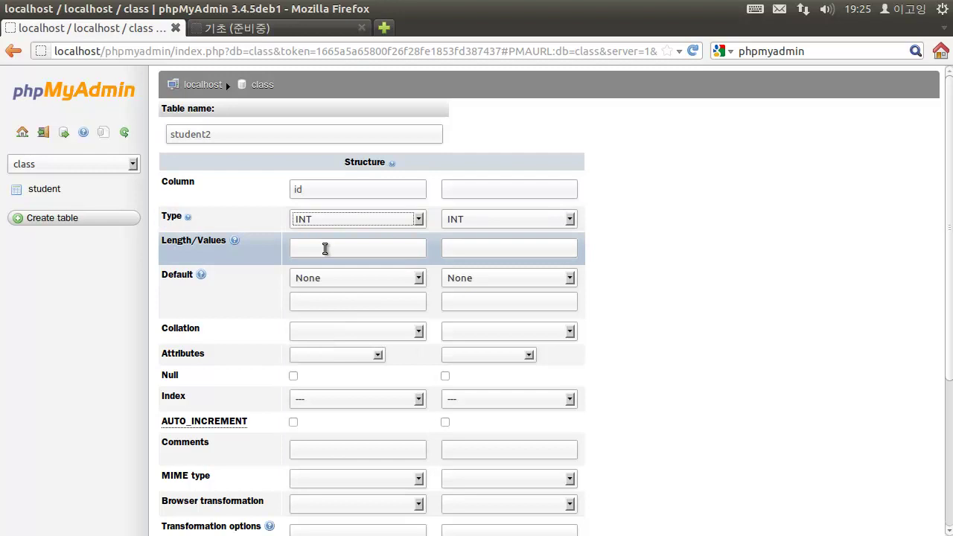
Examine the length, default, collation and Null options available for the id column
{"action": "scroll", "coordinate": [325, 249], "scroll_direction": "down", "scroll_amount": 2}
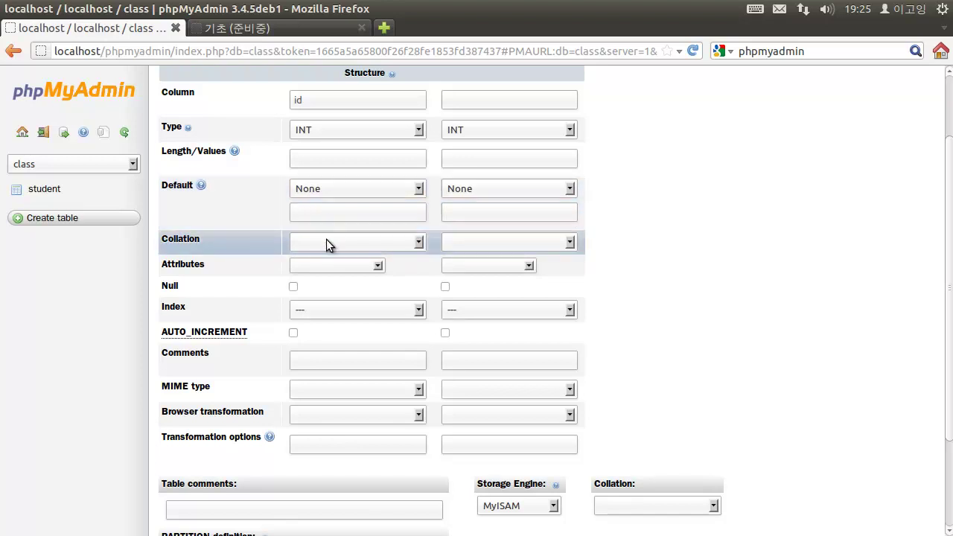
{"action": "scroll", "coordinate": [346, 243], "scroll_direction": "up", "scroll_amount": 1}
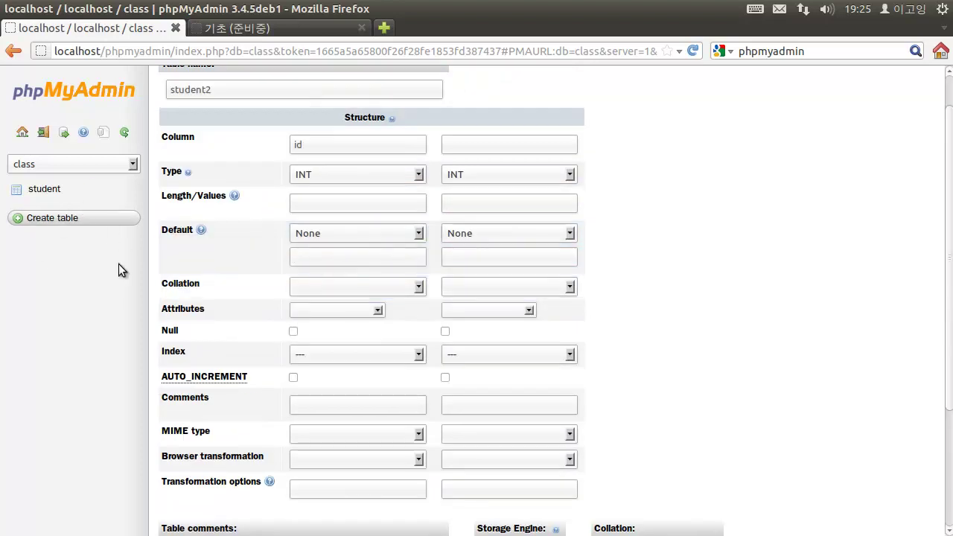
{"action": "scroll", "coordinate": [224, 279], "scroll_direction": "down", "scroll_amount": 1}
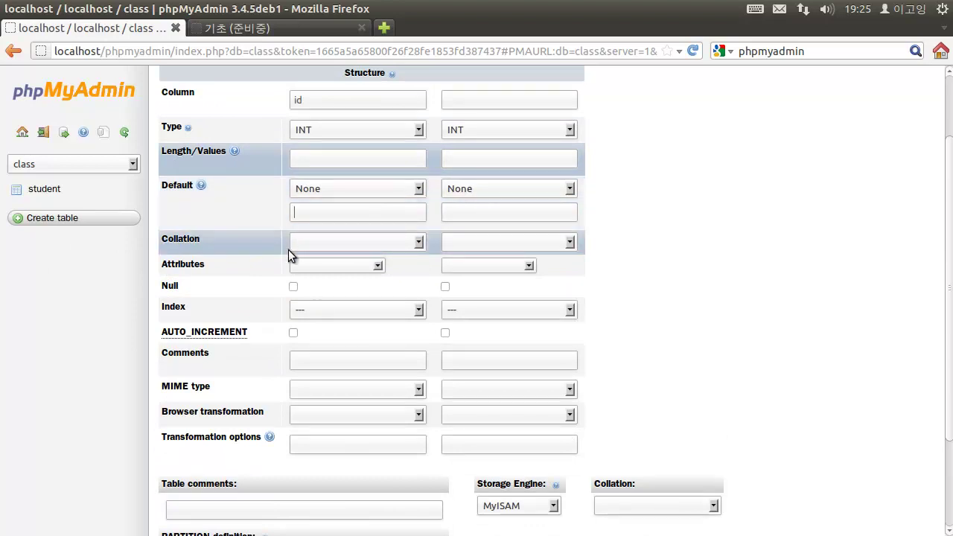
{"action": "scroll", "coordinate": [308, 272], "scroll_direction": "down", "scroll_amount": 1}
{"action": "scroll", "coordinate": [309, 316], "scroll_direction": "down", "scroll_amount": 2}
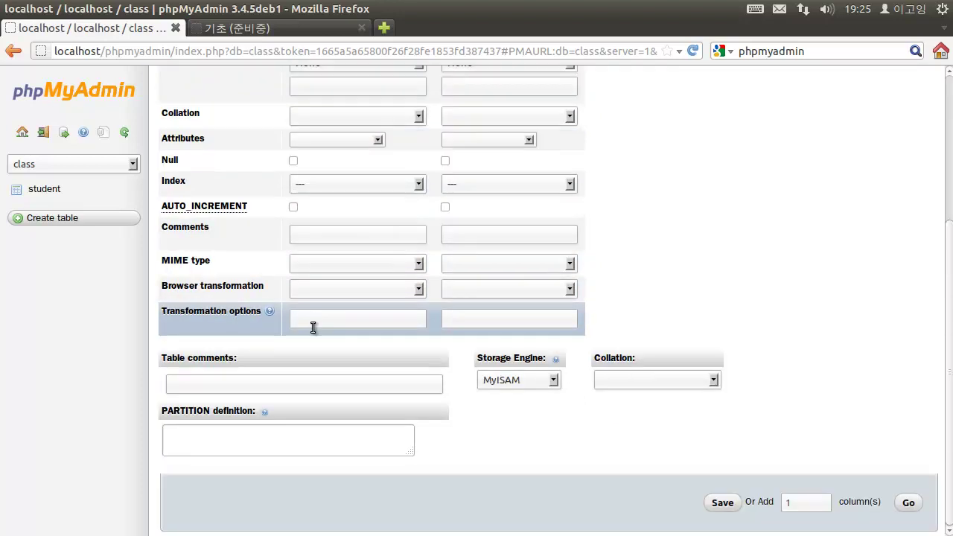
{"action": "scroll", "coordinate": [312, 327], "scroll_direction": "up", "scroll_amount": 2}
{"action": "left_click", "coordinate": [310, 180]}
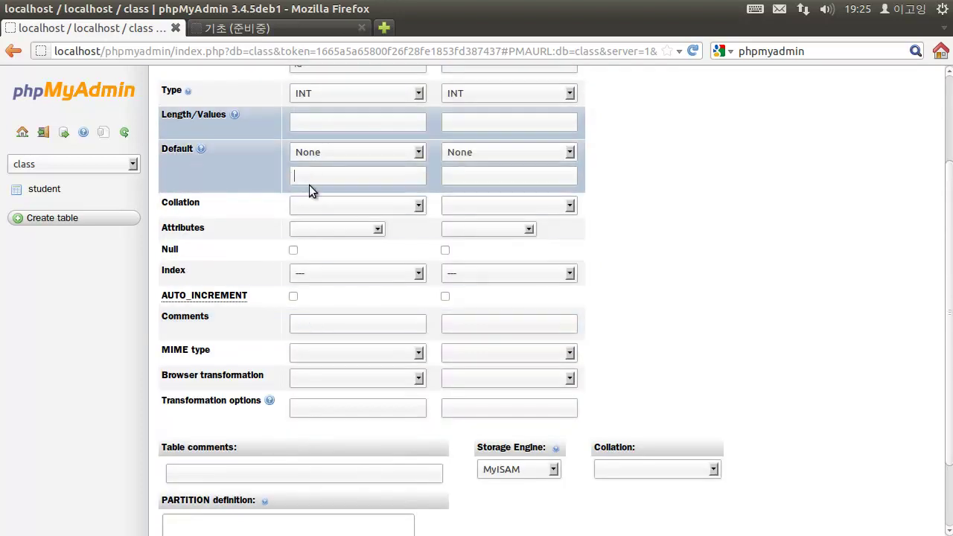
{"action": "left_click", "coordinate": [293, 251]}
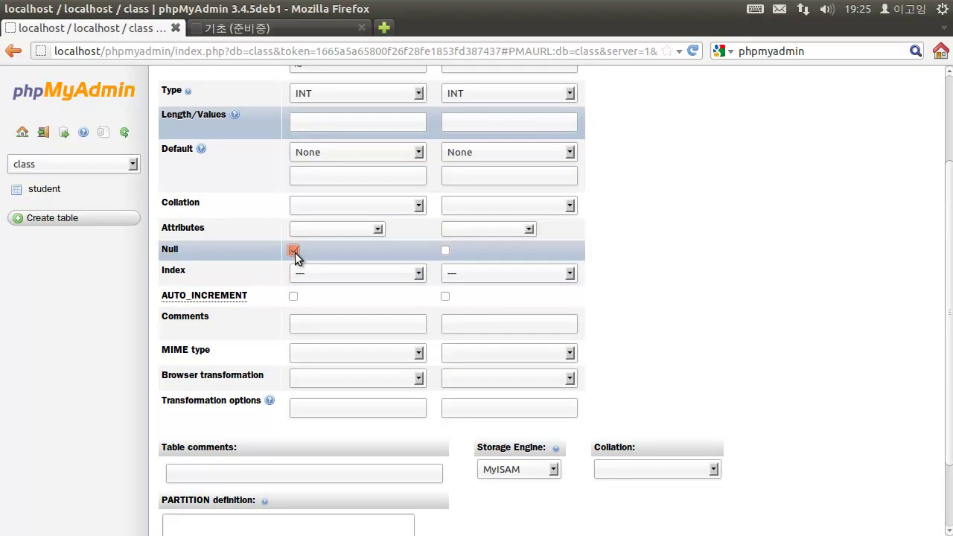
{"action": "left_click", "coordinate": [293, 251]}
Set the id column's index to PRIMARY
{"action": "scroll", "coordinate": [261, 256], "scroll_direction": "up", "scroll_amount": 1}
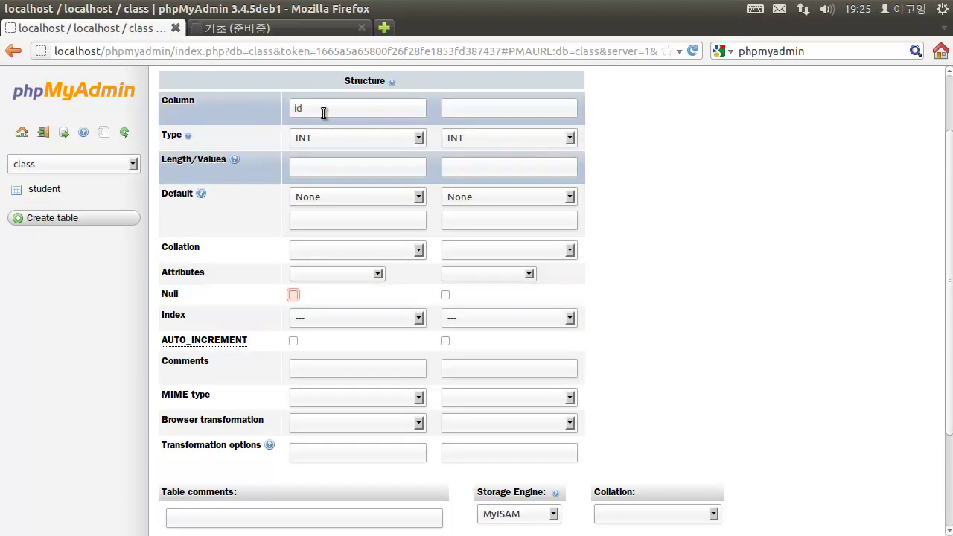
{"action": "left_click", "coordinate": [306, 317]}
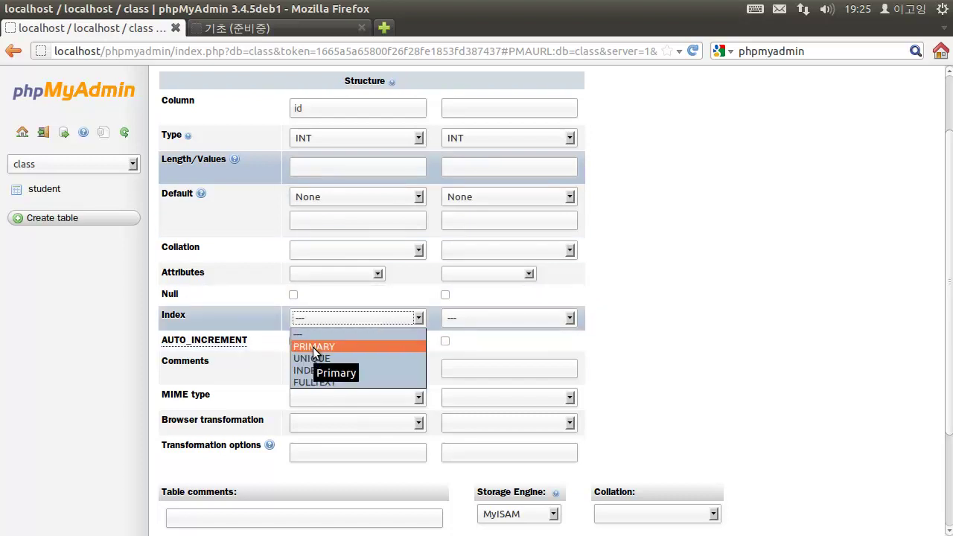
{"action": "left_click", "coordinate": [314, 347]}
Check the PRIMARY KEY clause and the id column in the reference CREATE TABLE statement, and return to the table form
{"action": "left_click", "coordinate": [270, 27]}
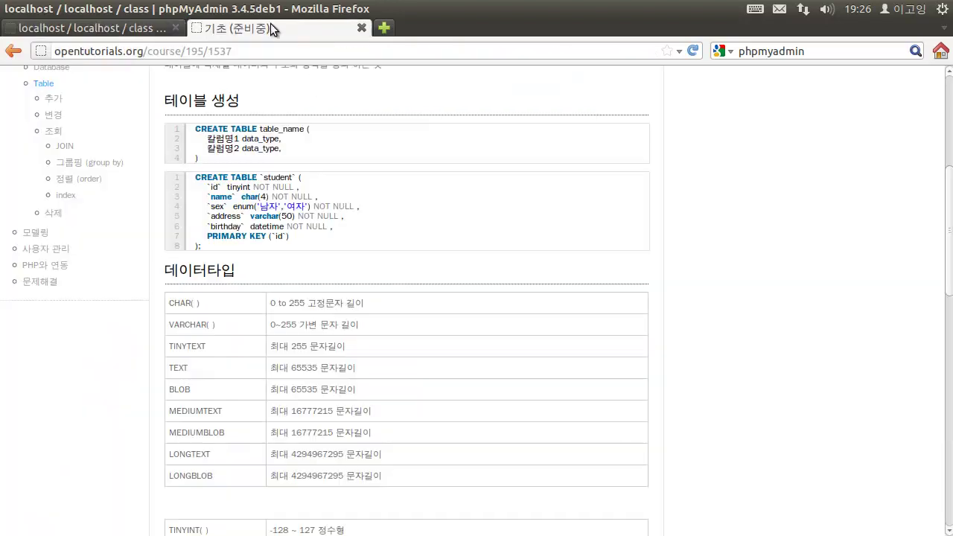
{"action": "double_click", "coordinate": [230, 237]}
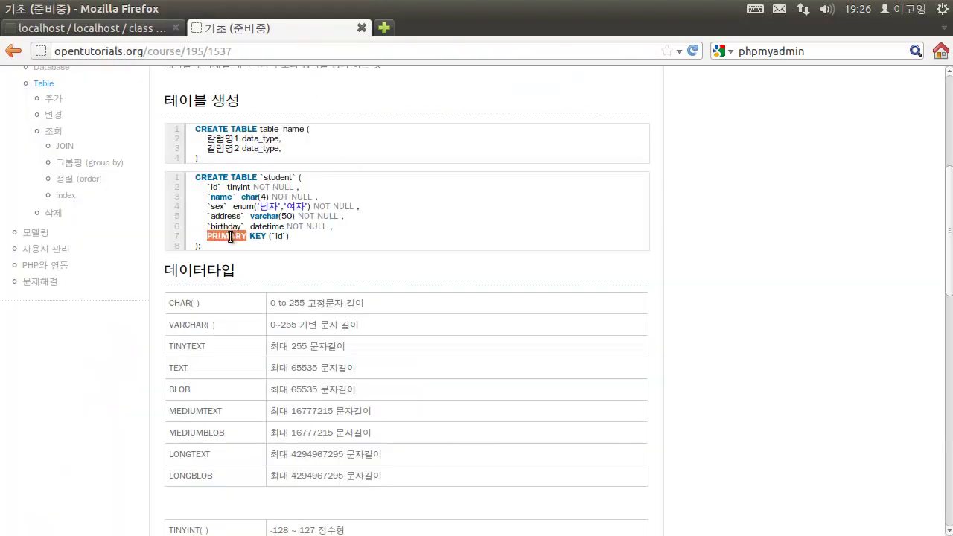
{"action": "left_click_drag", "start_coordinate": [262, 236], "coordinate": [281, 240]}
{"action": "left_click", "coordinate": [274, 236]}
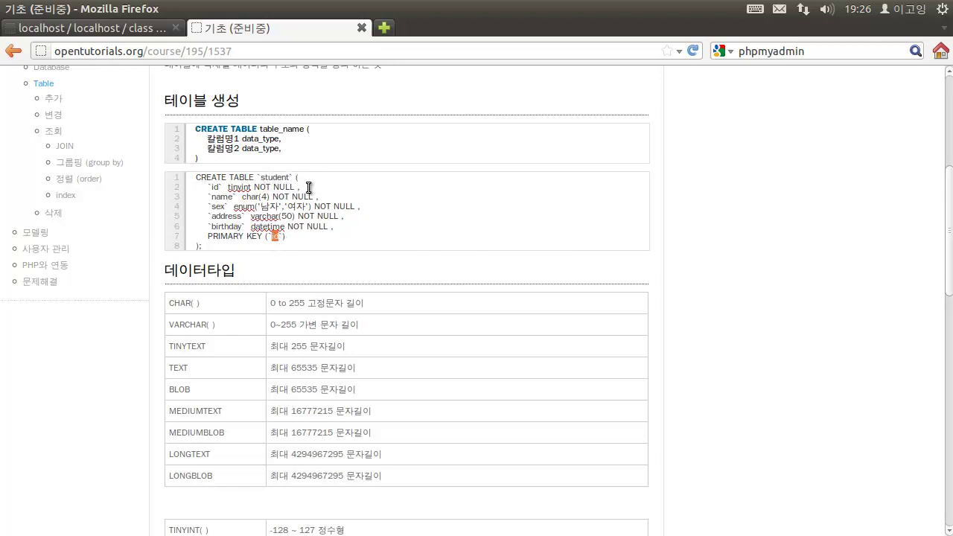
{"action": "double_click", "coordinate": [214, 187]}
{"action": "left_click", "coordinate": [139, 29]}
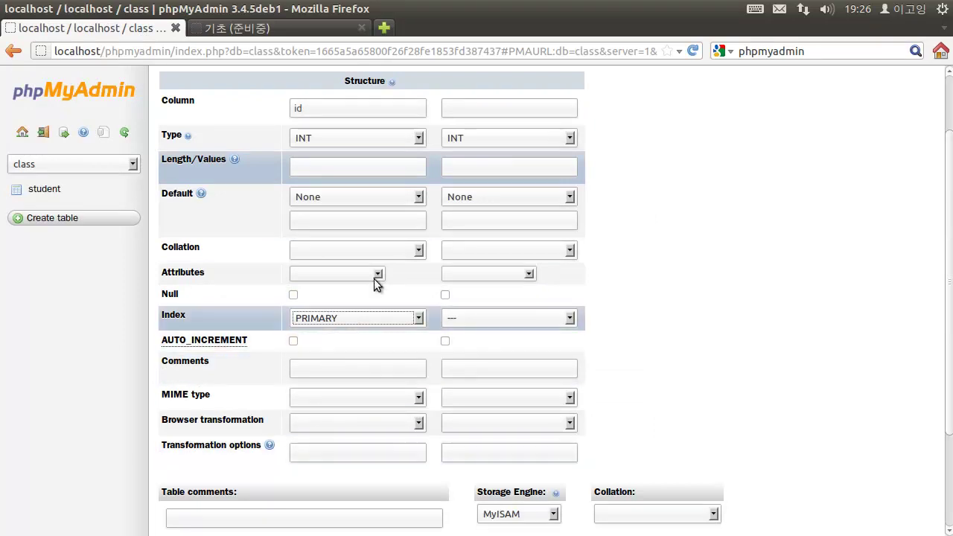
Look up the second column in the reference statement and enter name as the second column's name
{"action": "left_click", "coordinate": [236, 27]}
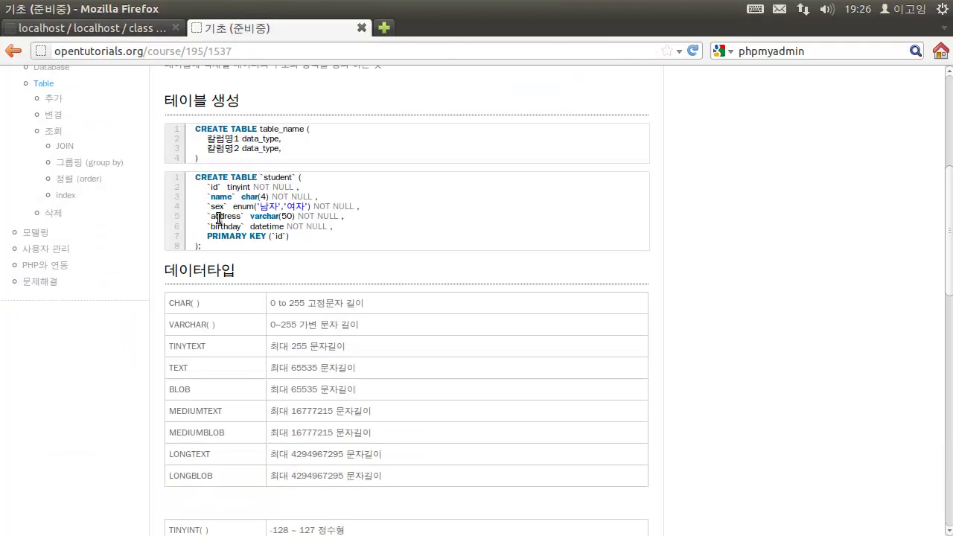
{"action": "left_click", "coordinate": [126, 33]}
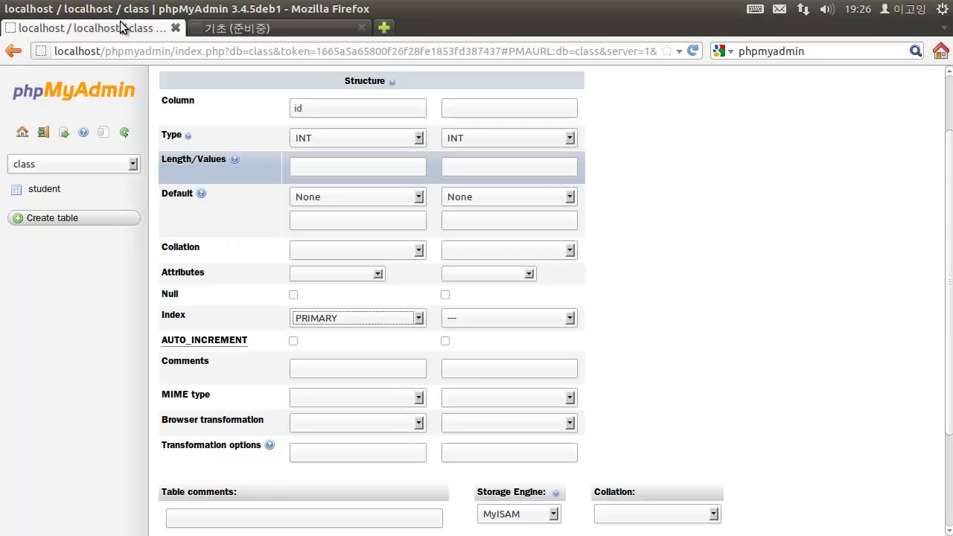
{"action": "type", "text": "name"}
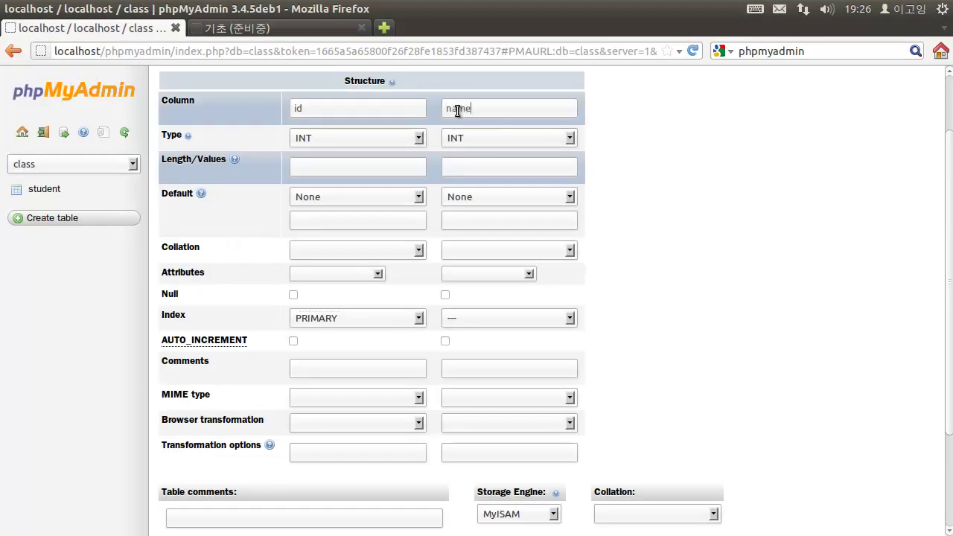
Look up the name column's definition in the reference statement, and set its type to CHAR with length 4
{"action": "left_click", "coordinate": [249, 31]}
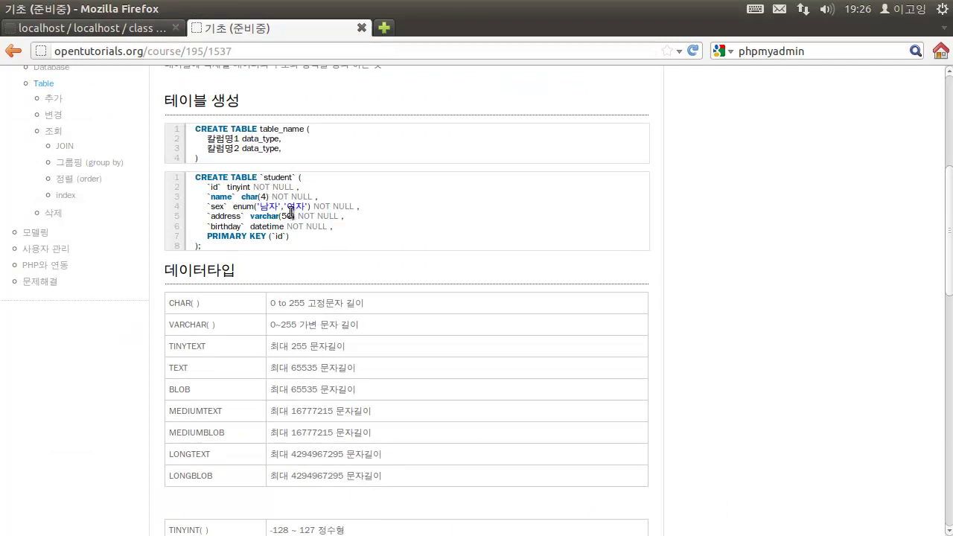
{"action": "left_click", "coordinate": [148, 27]}
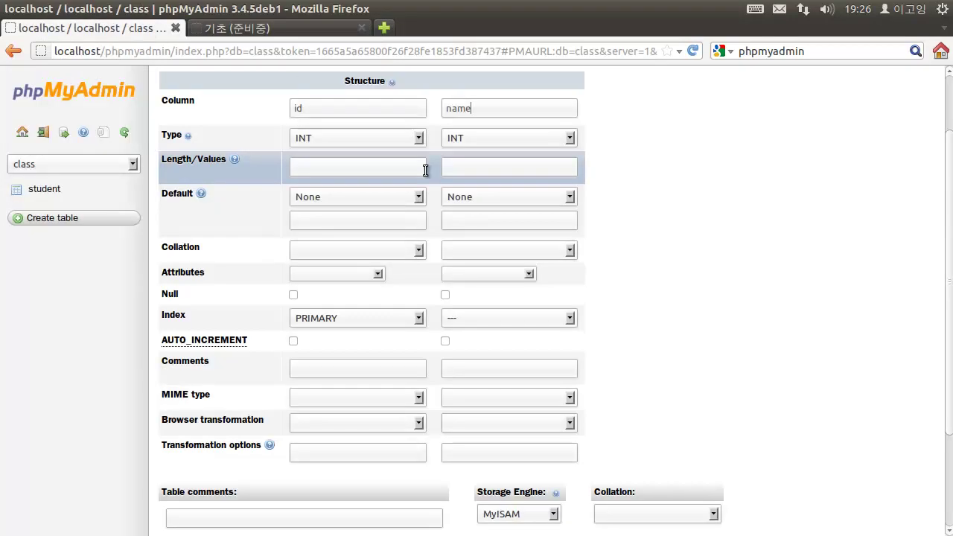
{"action": "left_click", "coordinate": [483, 141]}
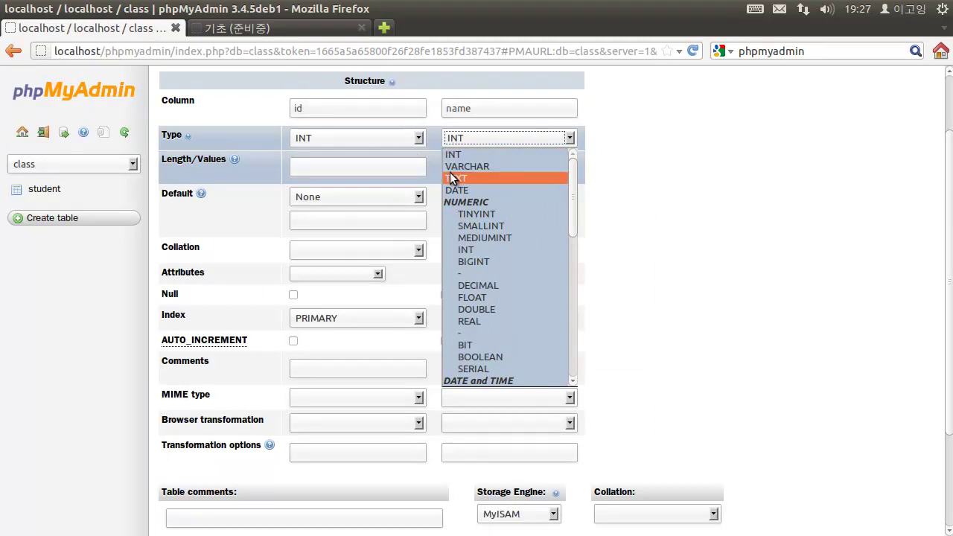
{"action": "scroll", "coordinate": [484, 193], "scroll_direction": "down", "scroll_amount": 2}
{"action": "scroll", "coordinate": [497, 325], "scroll_direction": "down", "scroll_amount": 4}
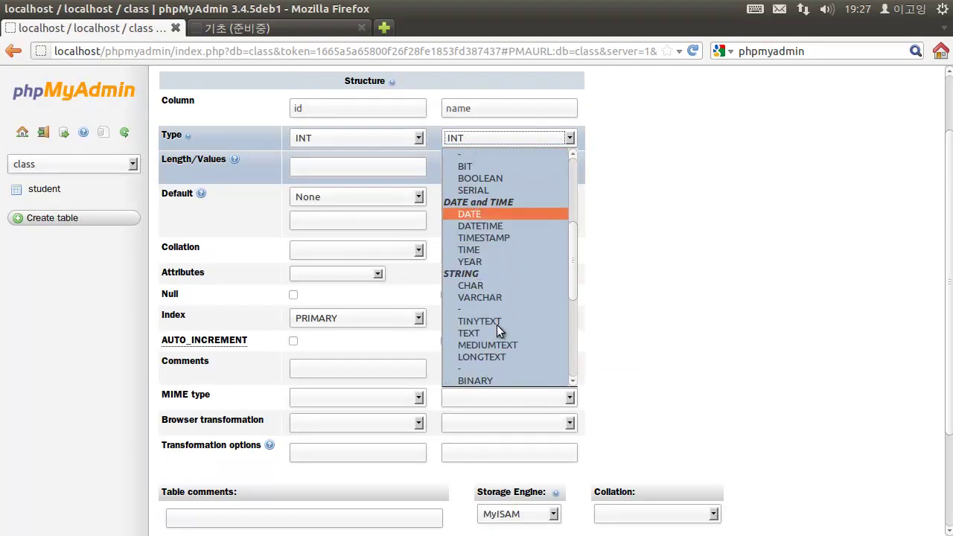
{"action": "left_click", "coordinate": [484, 251]}
{"action": "left_click", "coordinate": [481, 168]}
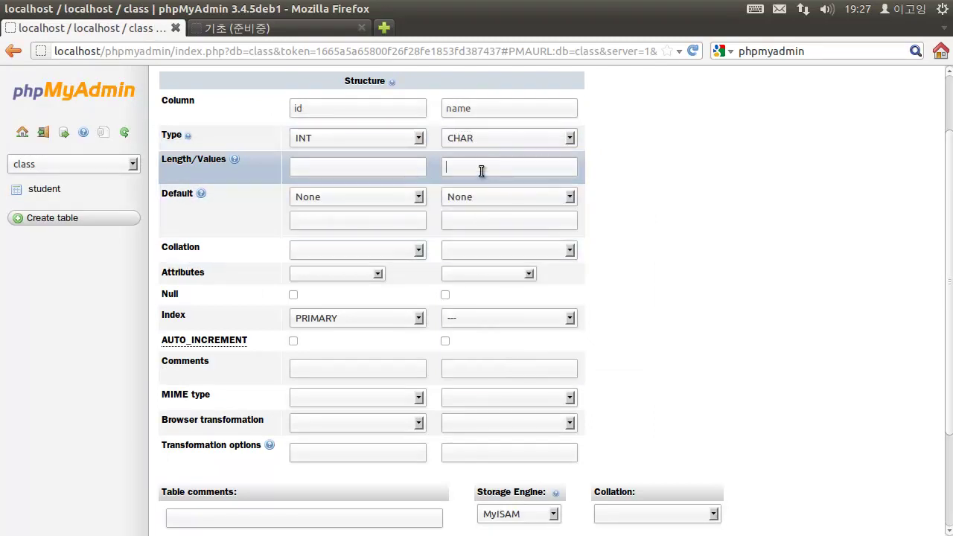
{"action": "left_click", "coordinate": [480, 165]}
{"action": "type", "text": "4"}
Check the remaining columns in the reference statement and add 3 more columns to the student2 table form
{"action": "scroll", "coordinate": [647, 182], "scroll_direction": "down", "scroll_amount": 2}
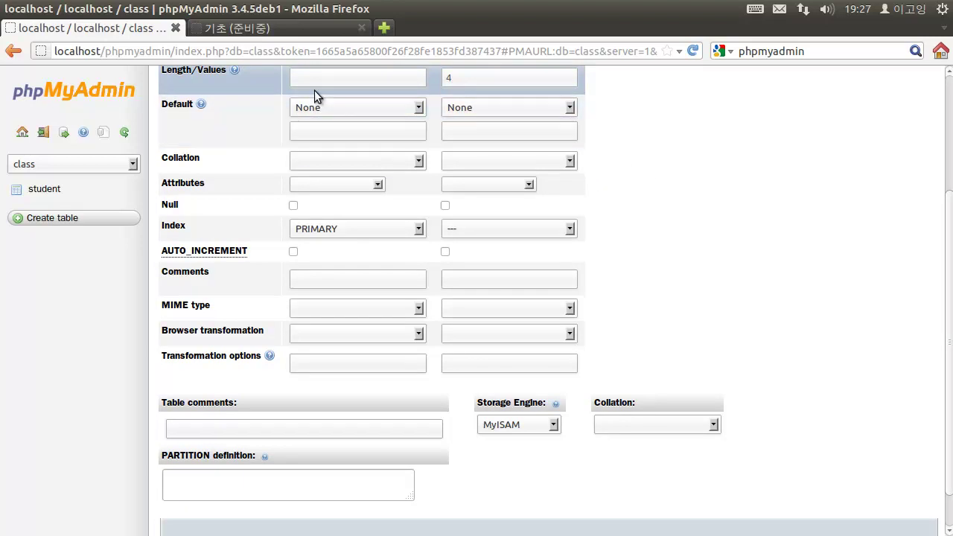
{"action": "scroll", "coordinate": [600, 148], "scroll_direction": "up", "scroll_amount": 3}
{"action": "scroll", "coordinate": [600, 148], "scroll_direction": "up", "scroll_amount": 1}
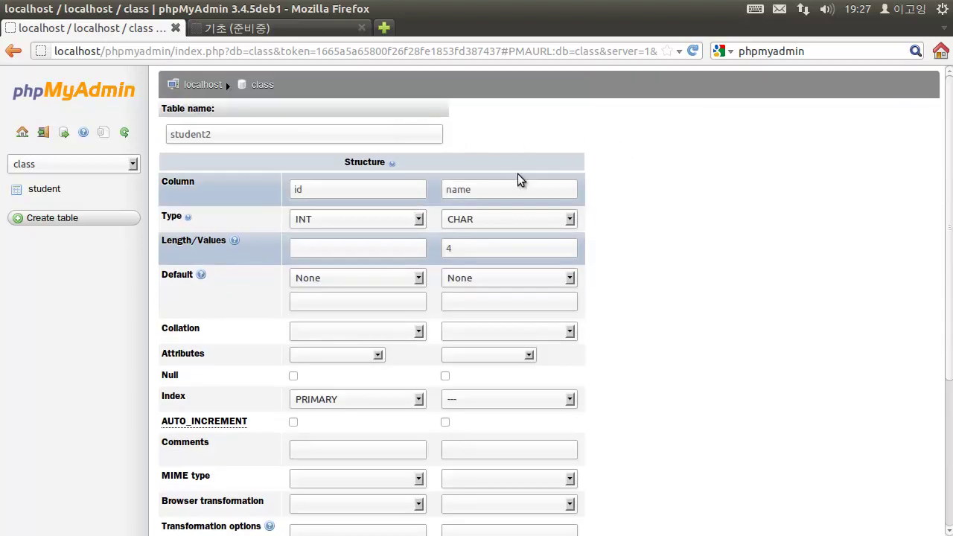
{"action": "scroll", "coordinate": [760, 202], "scroll_direction": "down", "scroll_amount": 3}
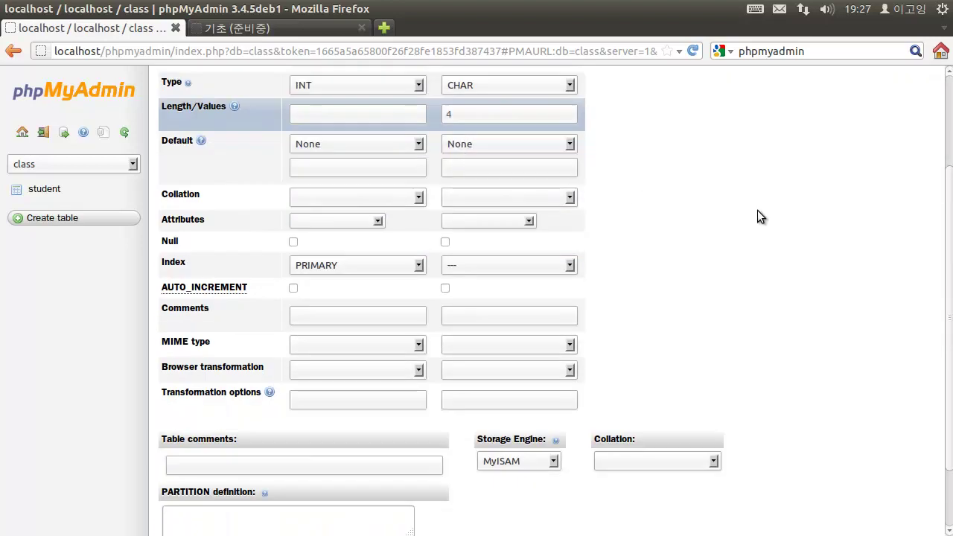
{"action": "left_click", "coordinate": [327, 28]}
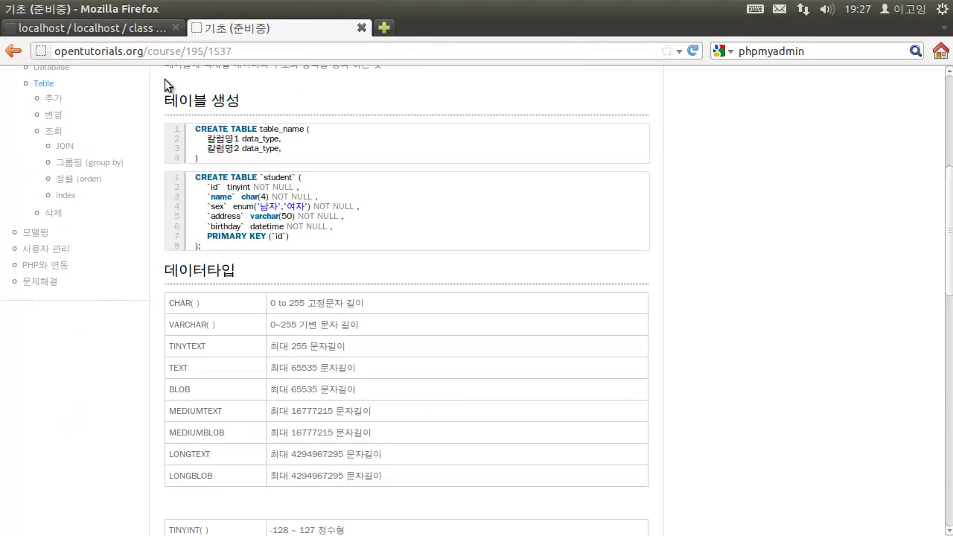
{"action": "left_click", "coordinate": [128, 29]}
{"action": "scroll", "coordinate": [659, 254], "scroll_direction": "down", "scroll_amount": 2}
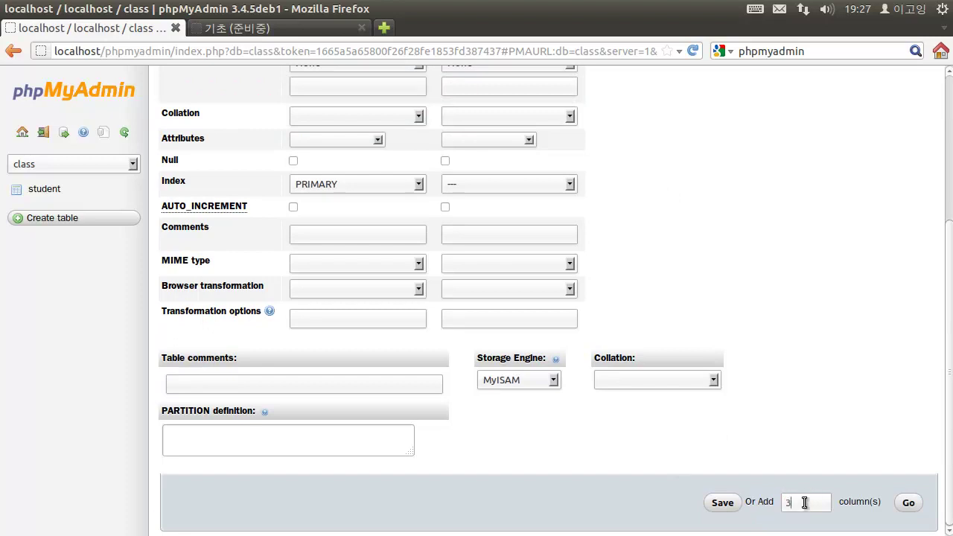
{"action": "left_click", "coordinate": [910, 504]}
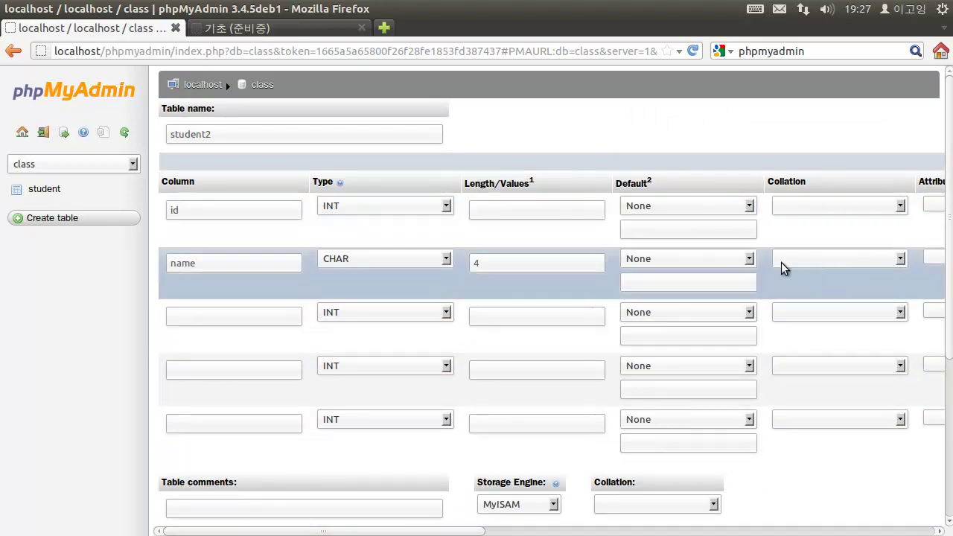
Look up the third column in the reference statement and enter sex as the third column's name
{"action": "scroll", "coordinate": [769, 268], "scroll_direction": "down", "scroll_amount": 2}
{"action": "scroll", "coordinate": [769, 267], "scroll_direction": "up", "scroll_amount": 2}
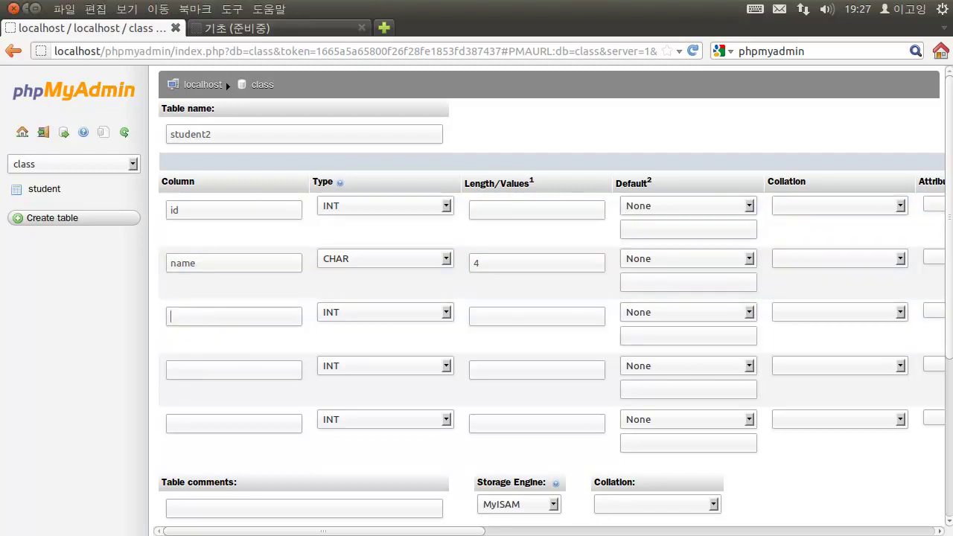
{"action": "left_click", "coordinate": [234, 27]}
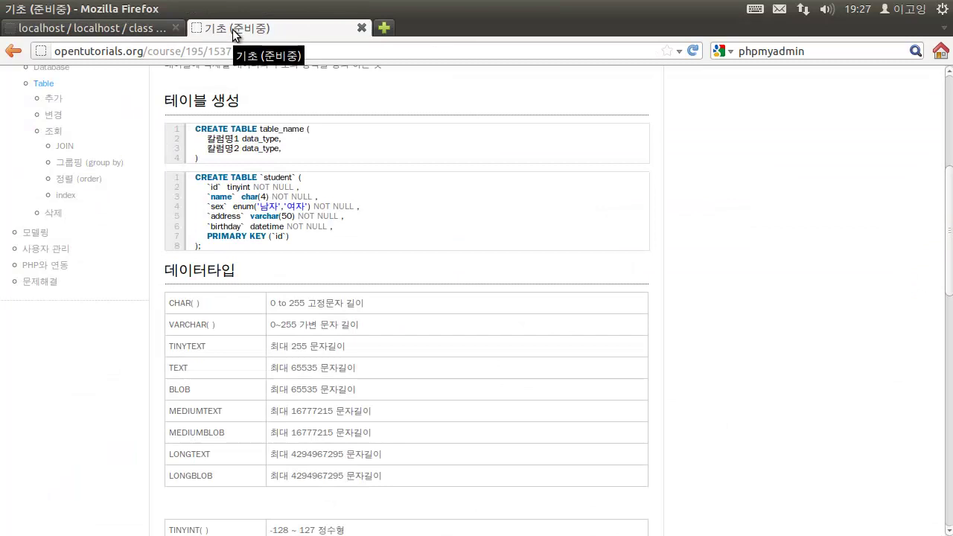
{"action": "left_click", "coordinate": [106, 30]}
{"action": "left_click", "coordinate": [221, 314]}
{"action": "type", "text": "sex"}
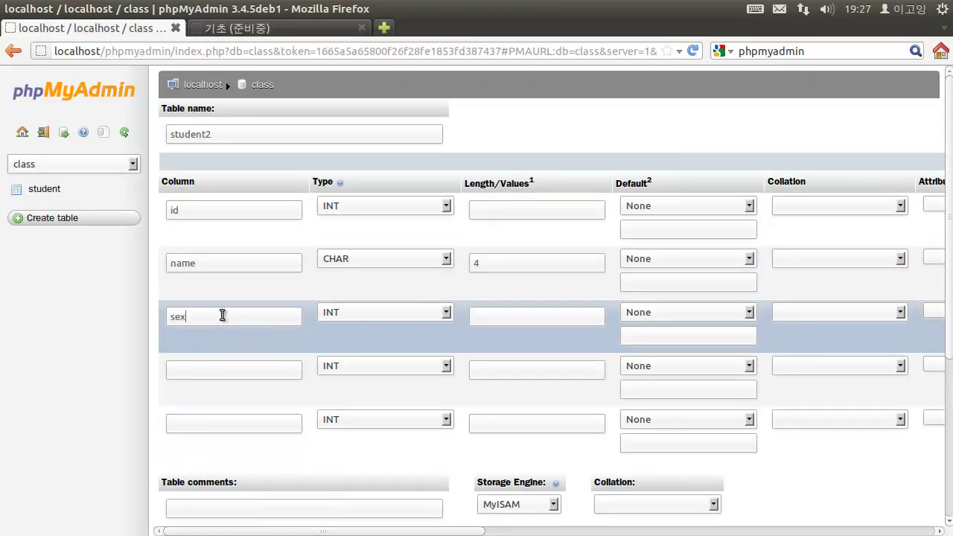
Set the sex column's type to ENUM
{"action": "left_click", "coordinate": [395, 312]}
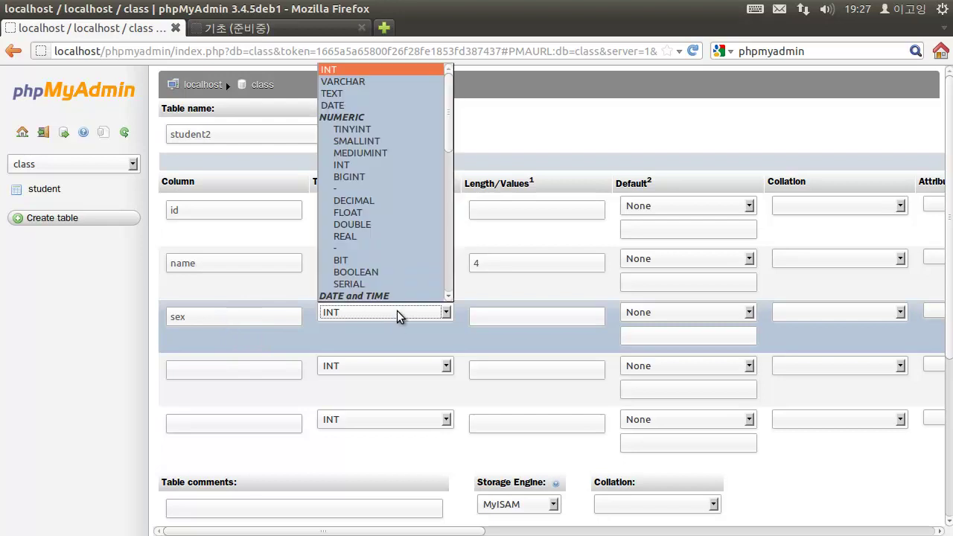
{"action": "left_click_drag", "start_coordinate": [448, 140], "coordinate": [437, 291]}
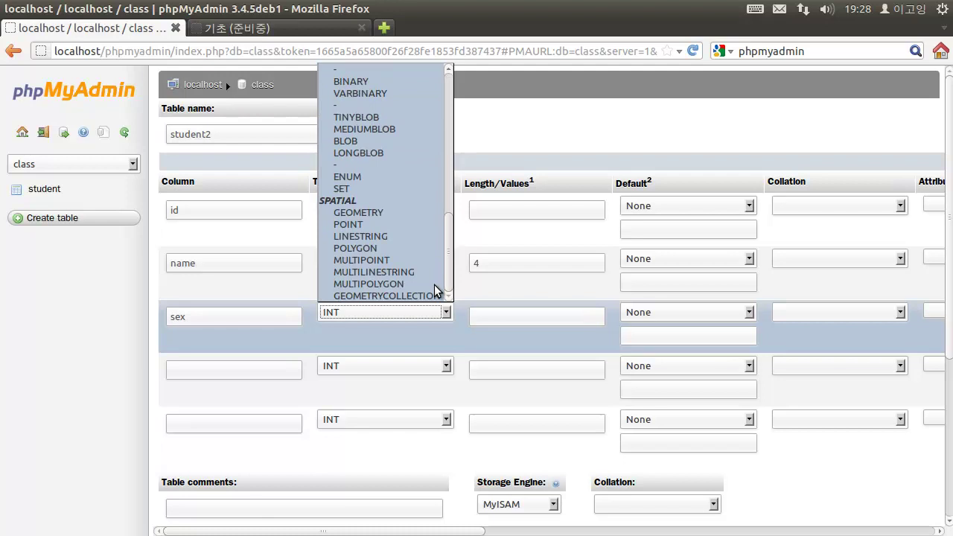
{"action": "left_click", "coordinate": [366, 176]}
{"action": "left_click", "coordinate": [496, 316]}
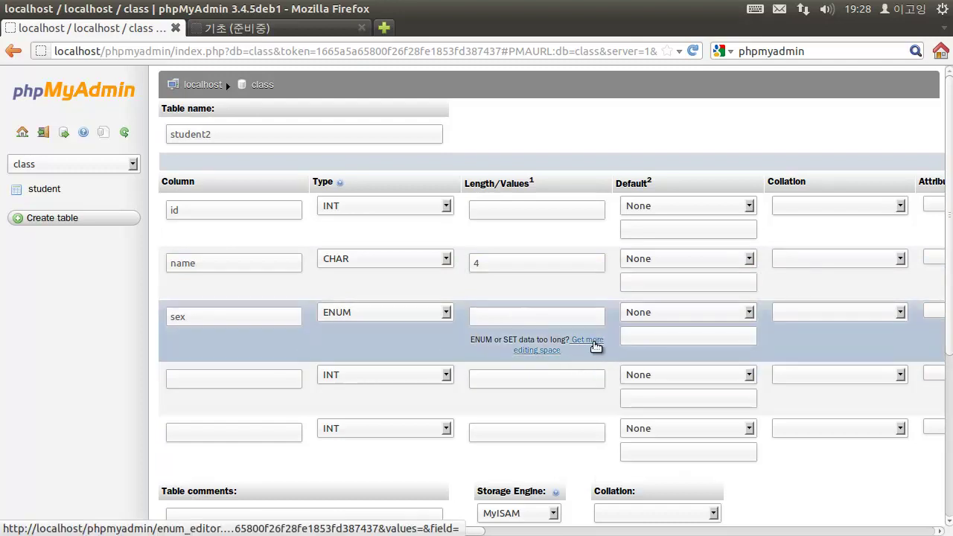
Open the ENUM value editor for the sex column, add the value 남자 and apply it
{"action": "left_click", "coordinate": [594, 342]}
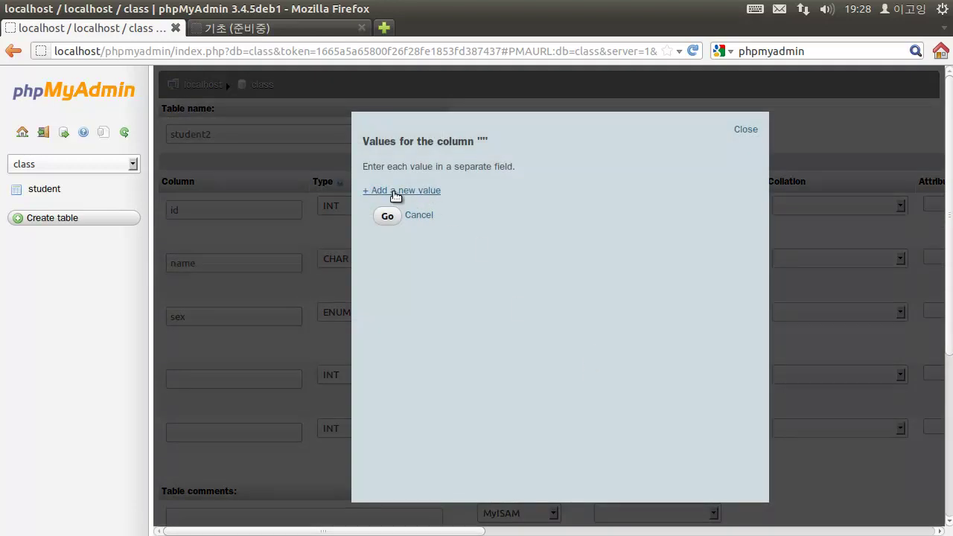
{"action": "left_click", "coordinate": [427, 195]}
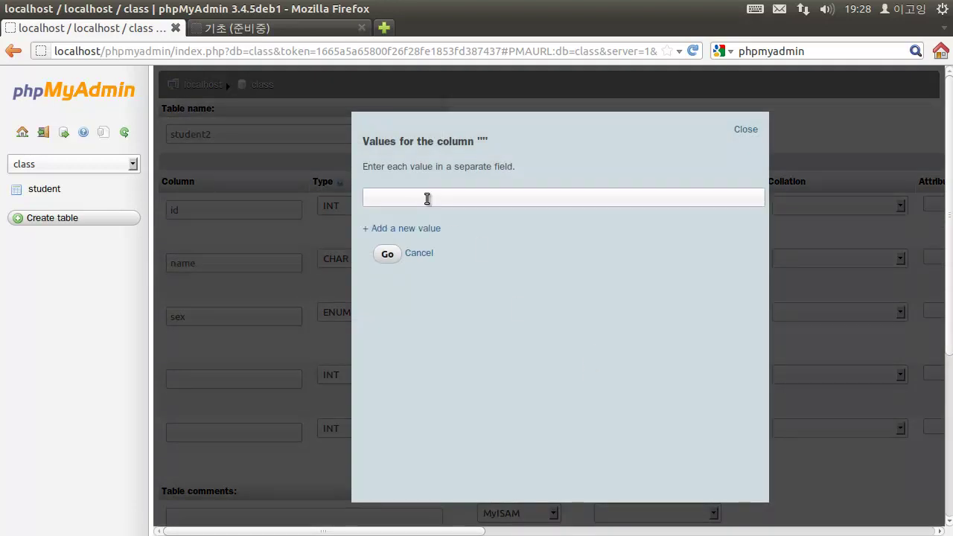
{"action": "key", "text": "shift+space"}
{"action": "type", "text": "남자"}
{"action": "left_click", "coordinate": [387, 255]}
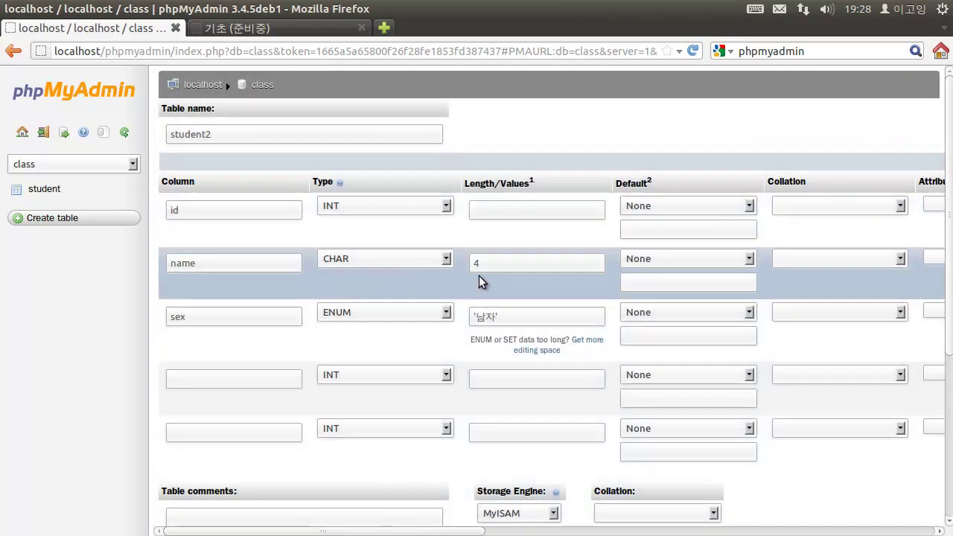
Reopen the sex column's ENUM value editor, add 여자 as the second value and apply it
{"action": "left_click", "coordinate": [587, 341]}
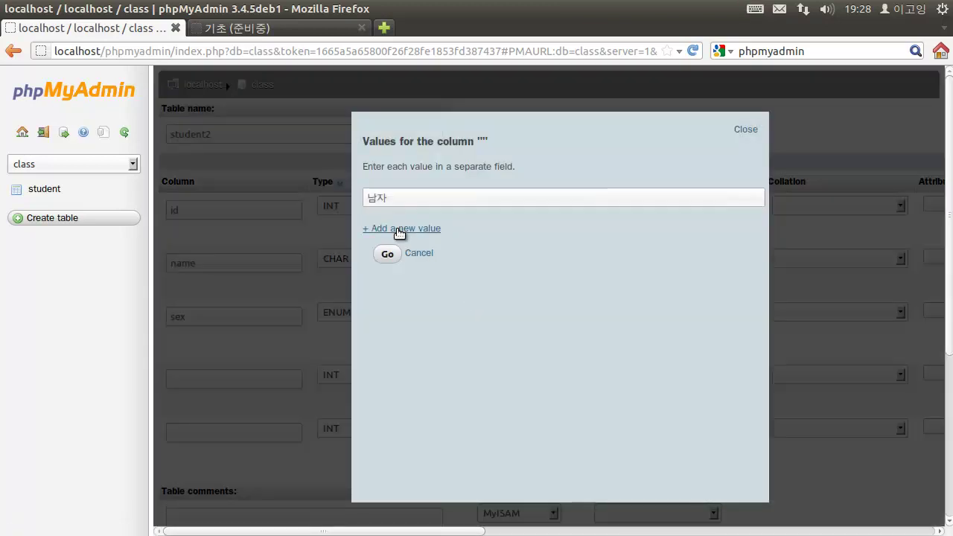
{"action": "left_click", "coordinate": [400, 229]}
{"action": "left_click", "coordinate": [411, 225]}
{"action": "key", "text": "shift+space"}
{"action": "type", "text": "여자"}
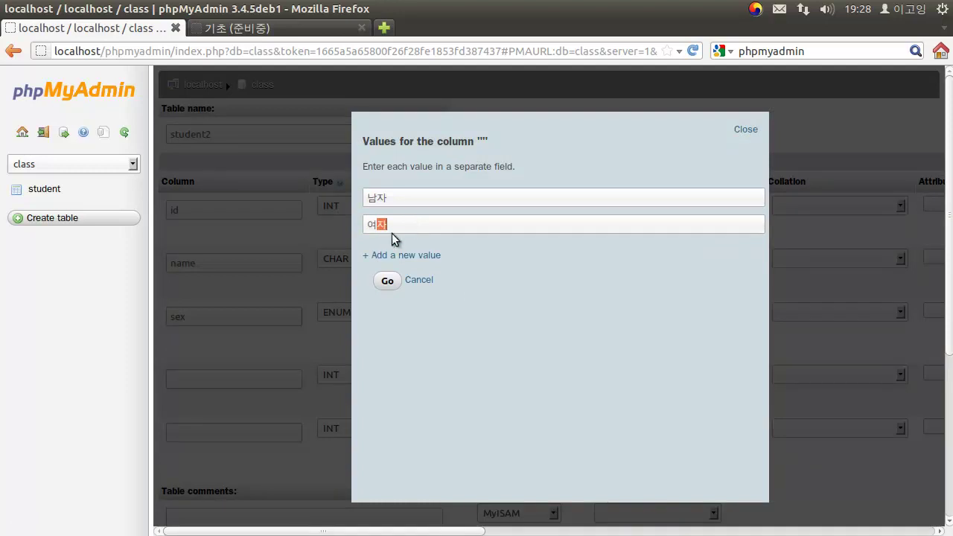
{"action": "left_click", "coordinate": [387, 281]}
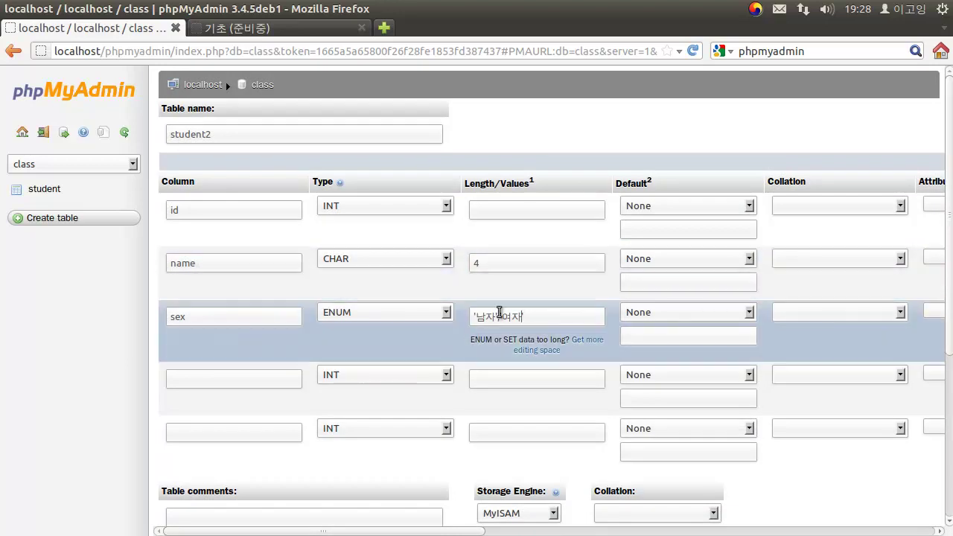
Examine the default, collation and remaining options available for the sex column
{"action": "left_click", "coordinate": [680, 317]}
{"action": "left_click", "coordinate": [681, 317]}
{"action": "left_click", "coordinate": [682, 315]}
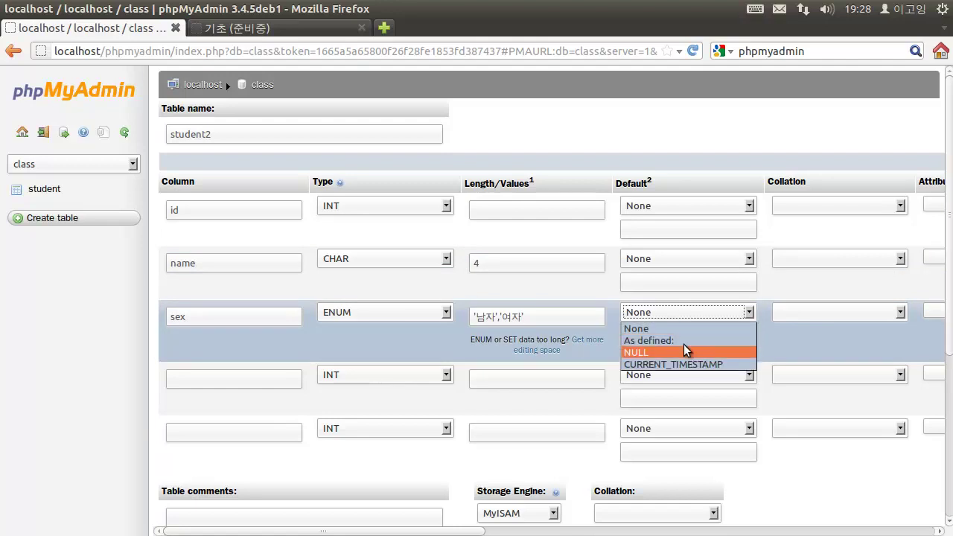
{"action": "left_click", "coordinate": [690, 317]}
{"action": "left_click", "coordinate": [821, 313]}
{"action": "left_click", "coordinate": [820, 314]}
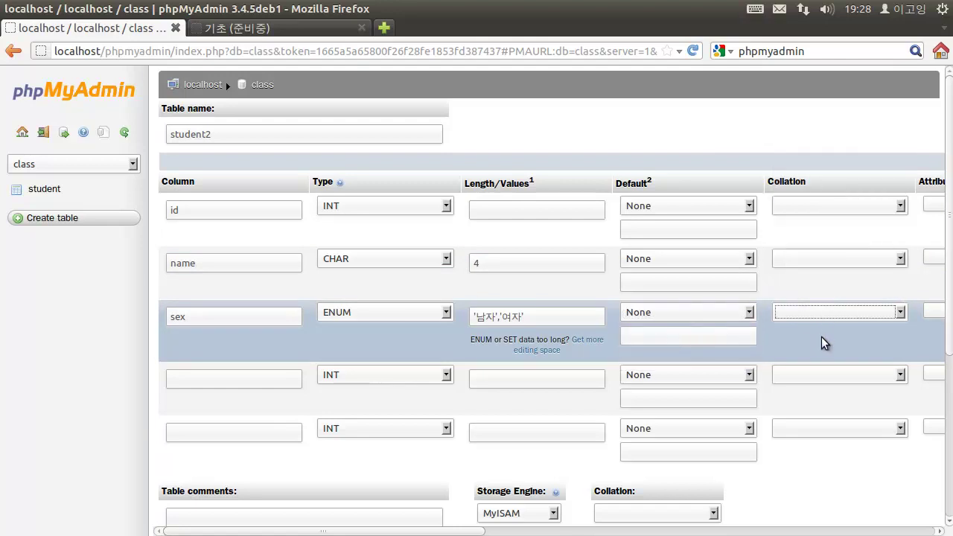
{"action": "left_click_drag", "start_coordinate": [466, 531], "coordinate": [266, 524]}
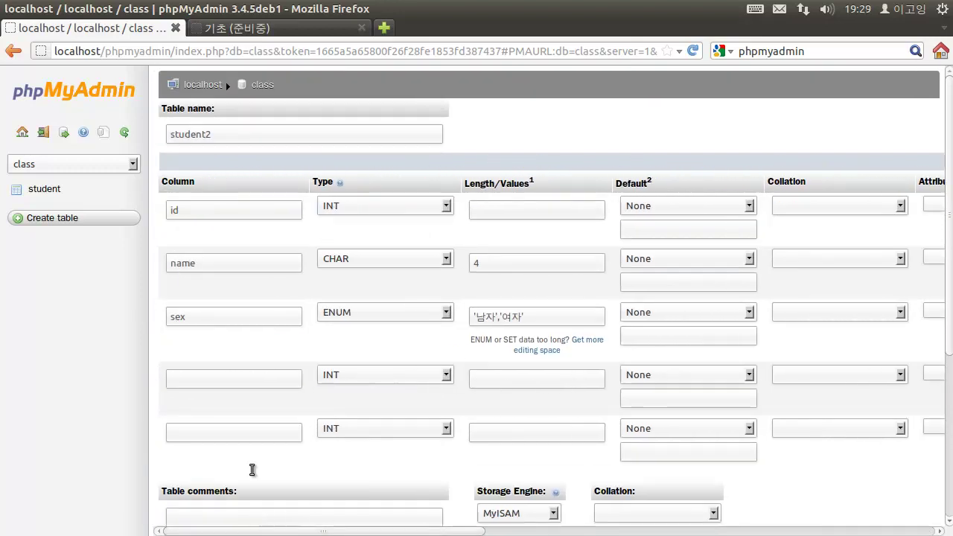
Look up the fourth column in the reference statement and enter address as the fourth column's name
{"action": "left_click", "coordinate": [264, 33]}
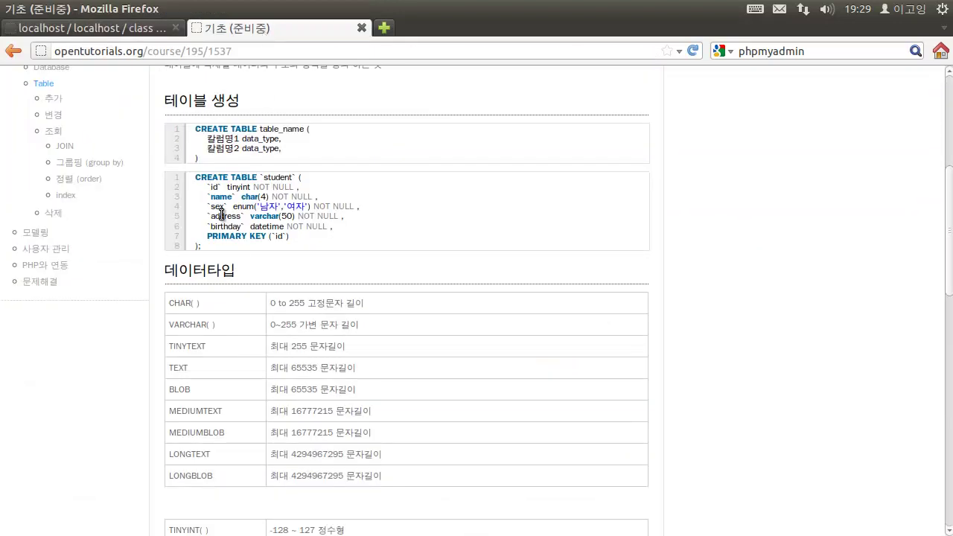
{"action": "double_click", "coordinate": [237, 245]}
{"action": "left_click", "coordinate": [238, 217]}
{"action": "double_click", "coordinate": [236, 217]}
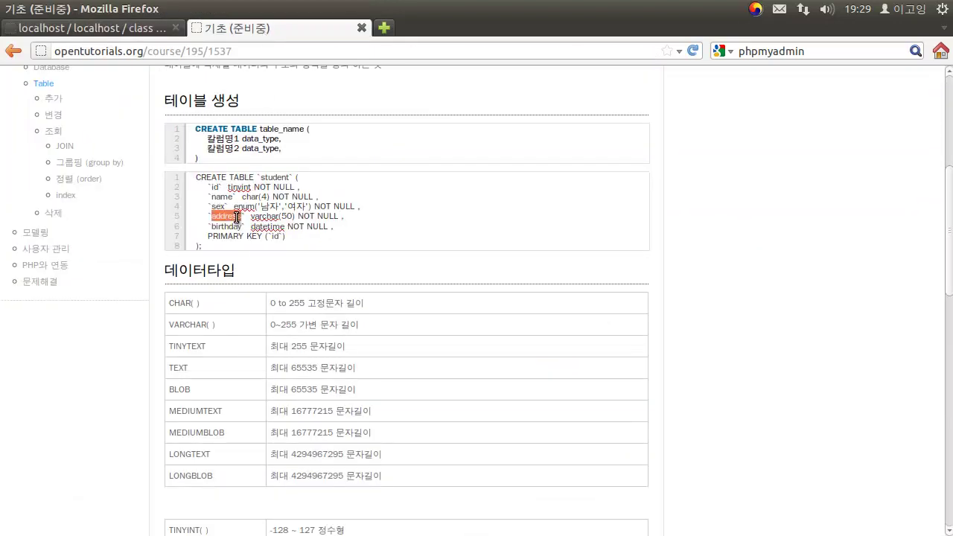
{"action": "left_click", "coordinate": [138, 27]}
{"action": "left_click", "coordinate": [226, 382]}
{"action": "type", "text": "ㅁ"}
{"action": "key", "text": "BackSpace"}
{"action": "key", "text": "ctrl+space"}
{"action": "type", "text": "address"}
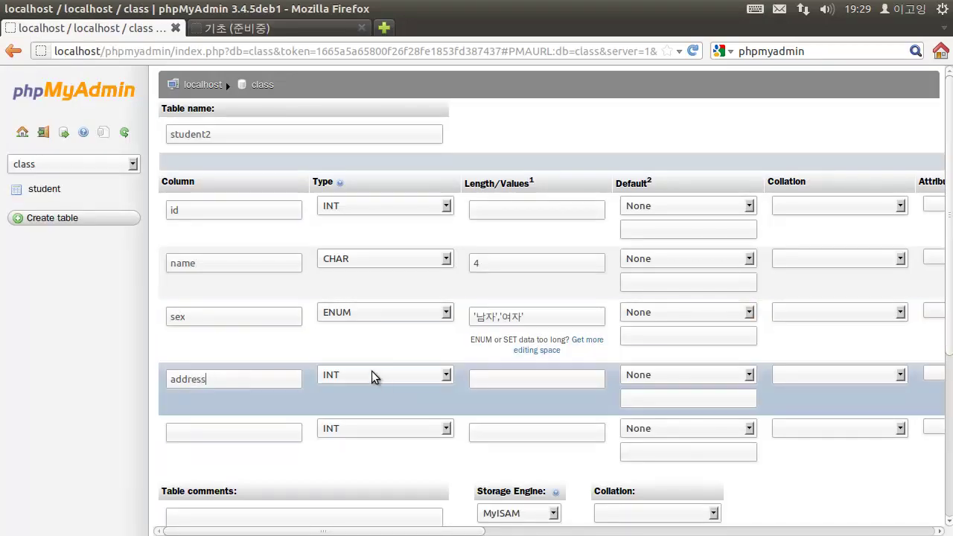
Set the address column's type to VARCHAR with length 50
{"action": "left_click", "coordinate": [374, 376]}
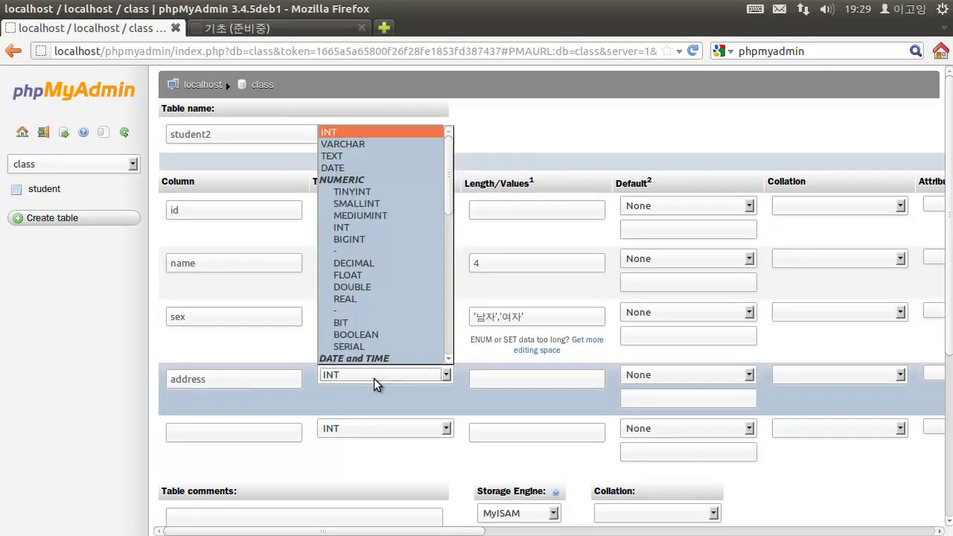
{"action": "left_click", "coordinate": [390, 144]}
{"action": "left_click", "coordinate": [521, 376]}
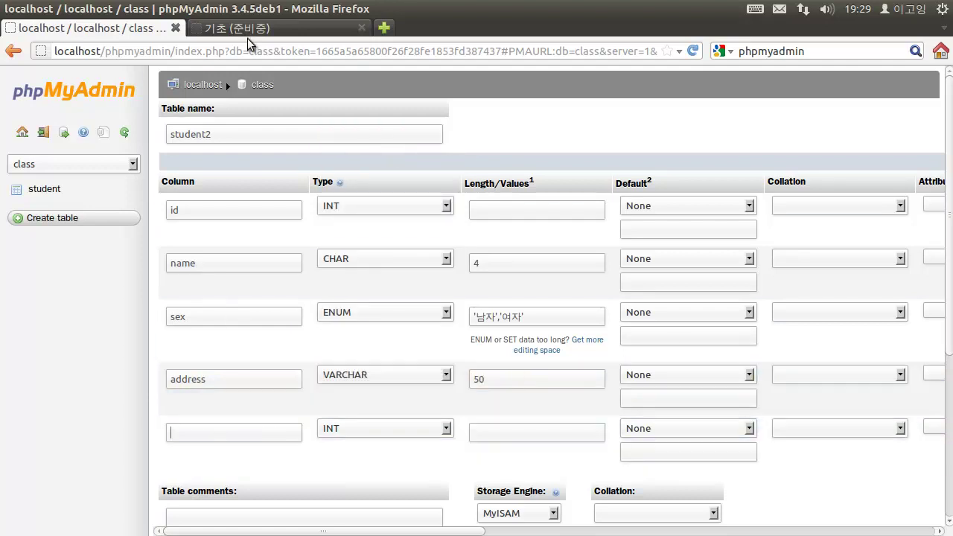
Look up the column after address in the reference CREATE TABLE statement
{"action": "left_click", "coordinate": [253, 30]}
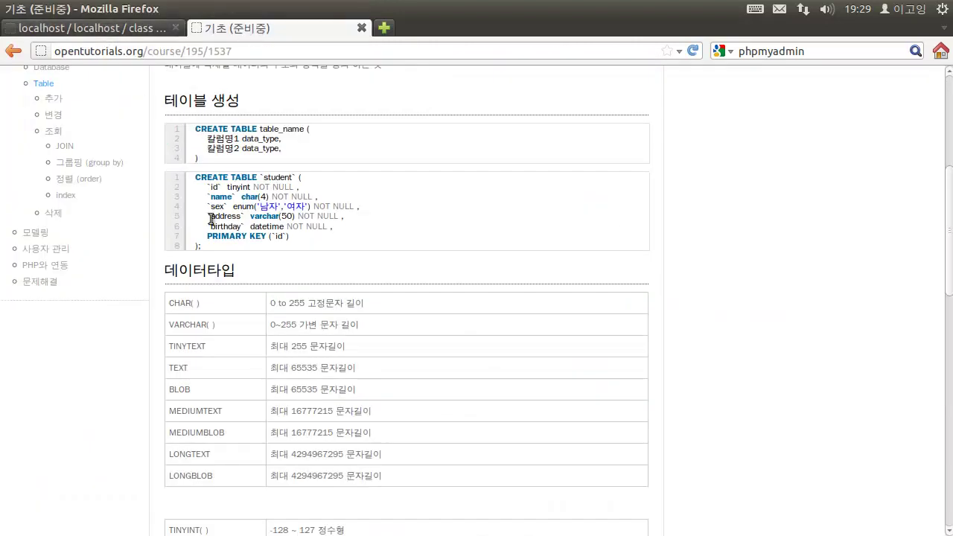